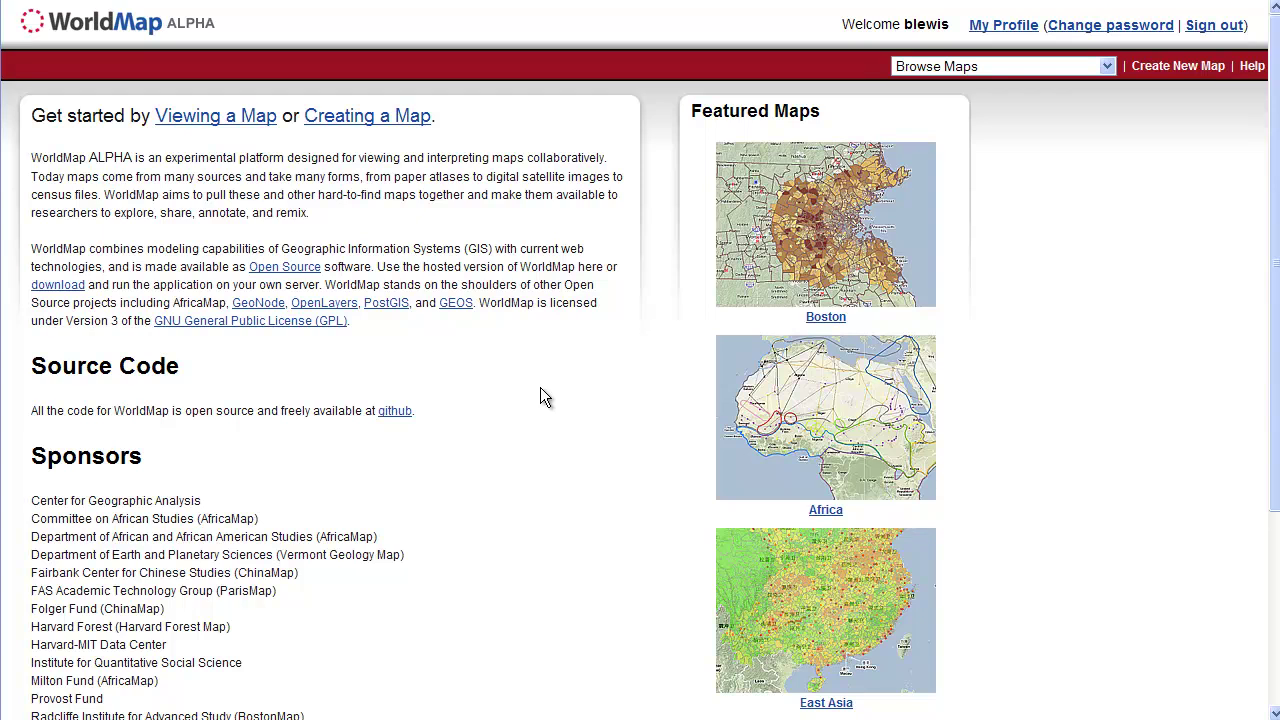
# - Start a new untitled map in the editor with the Google Terrain world basemap
pyautogui.click(343, 121)
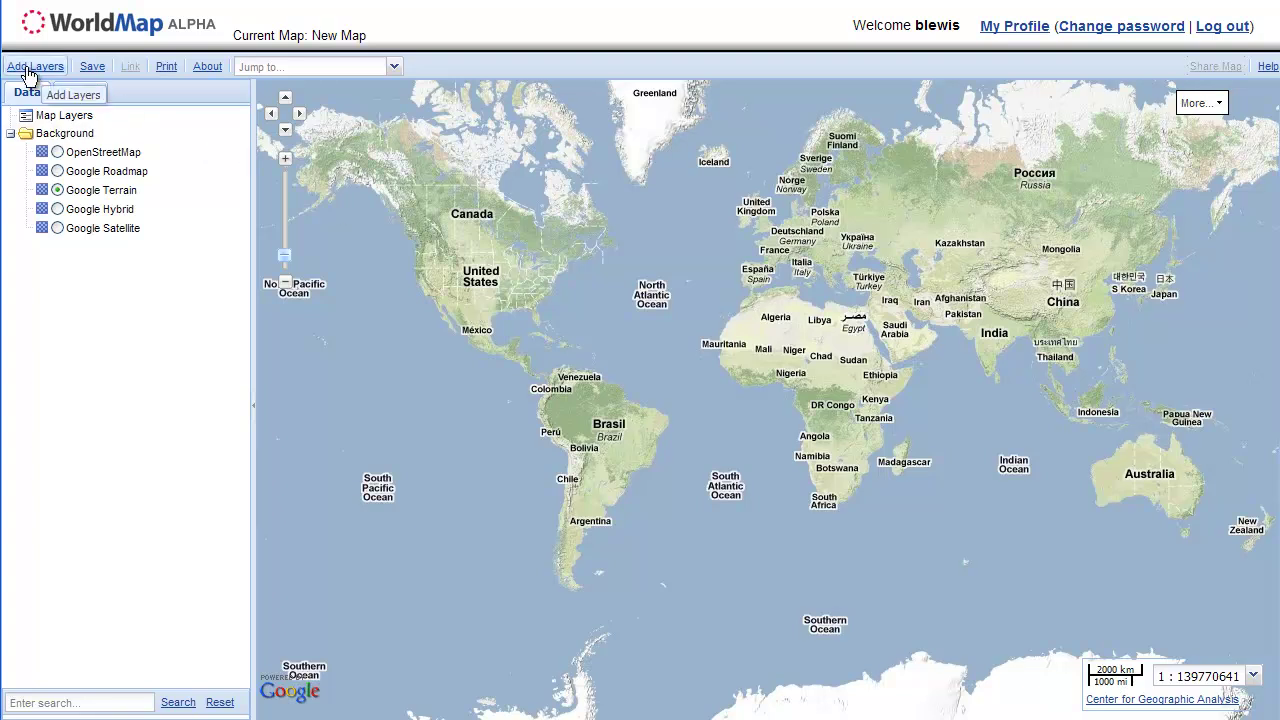
# - Open the Add Layers catalogue listing the 170 WorldMap Data layers
pyautogui.click(28, 68)
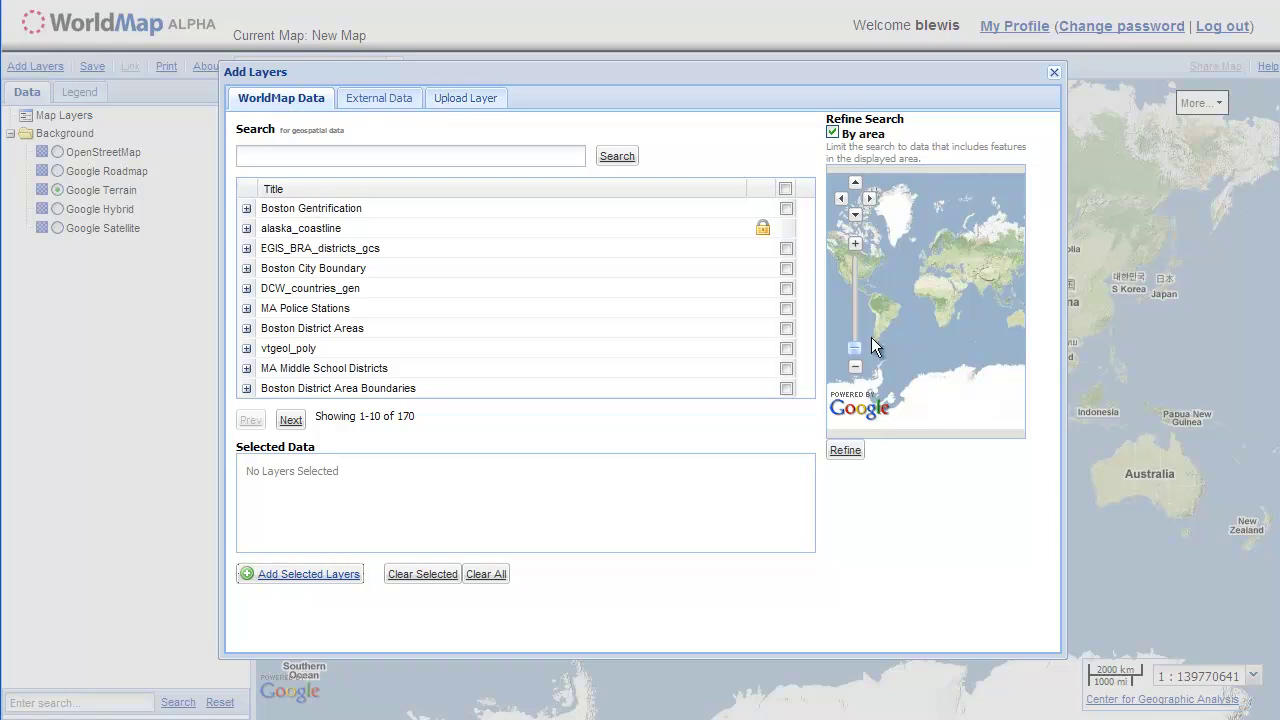
# - Refine the layer list to the West/Central Africa map area, leaving 19 layers
pyautogui.moveTo(935, 277); pyautogui.dragTo(931, 283)
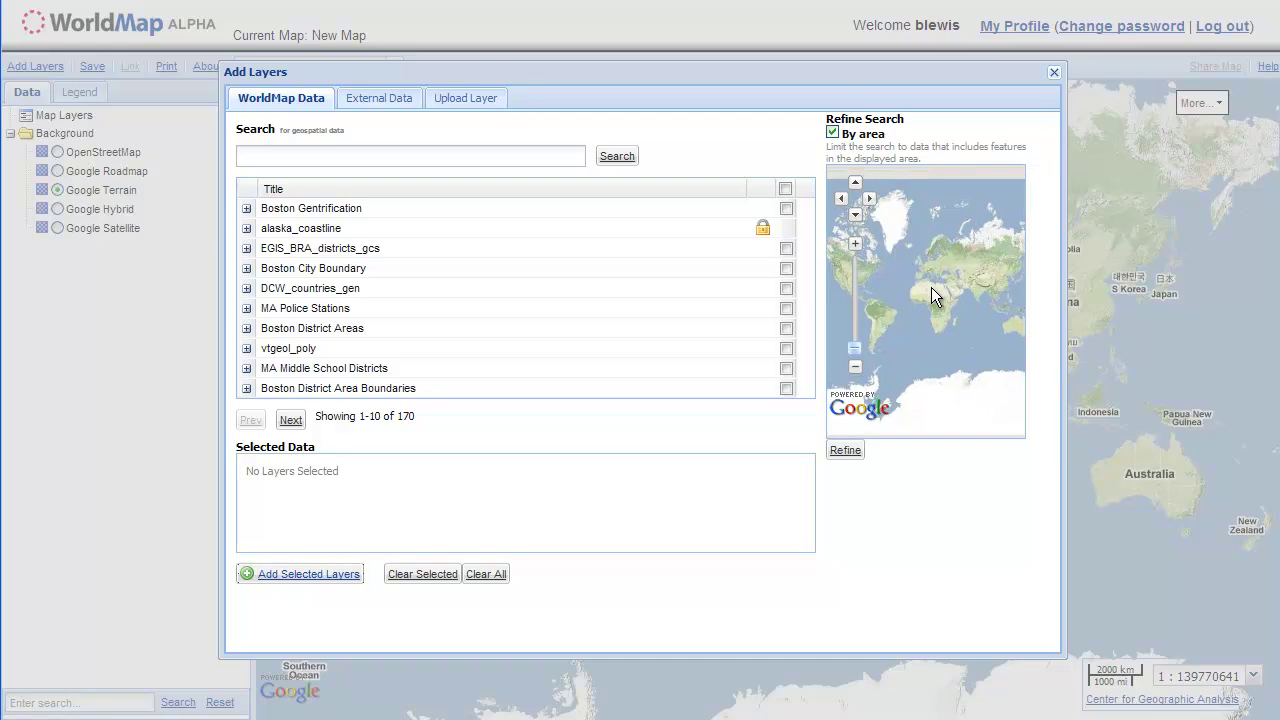
pyautogui.scroll(3, 945, 289)
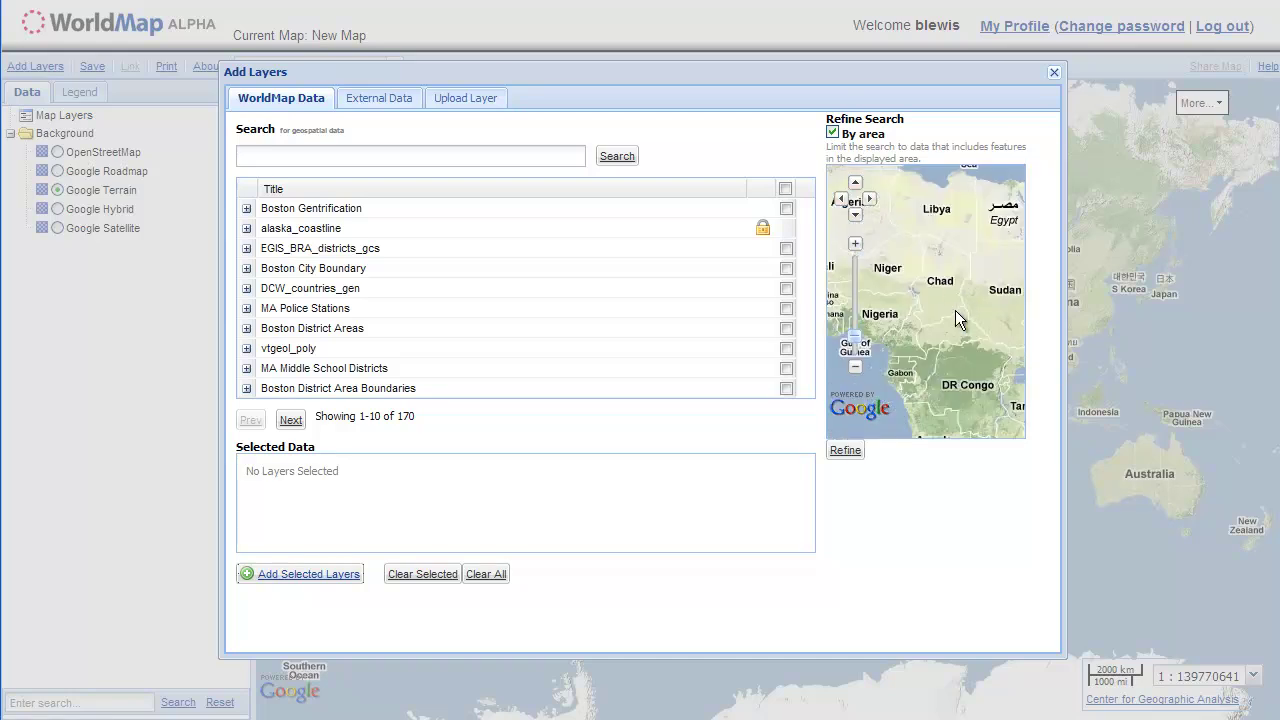
pyautogui.moveTo(964, 319); pyautogui.dragTo(984, 220)
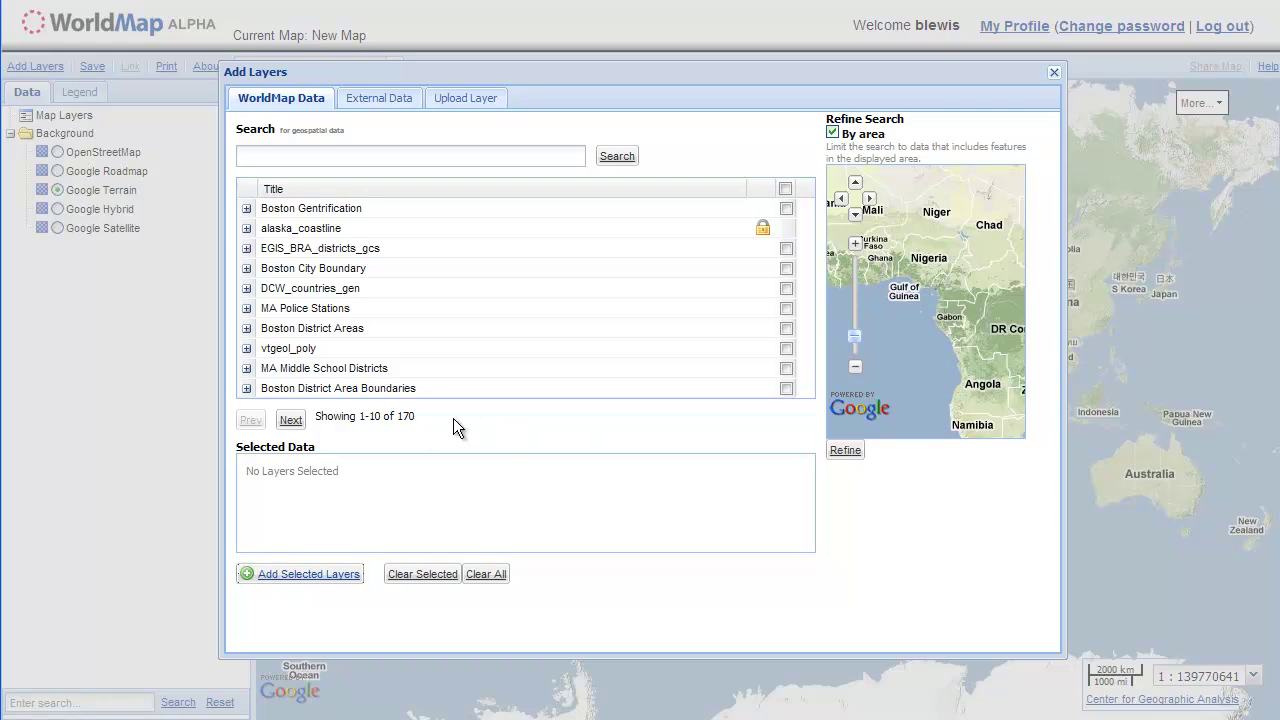
pyautogui.click(845, 452)
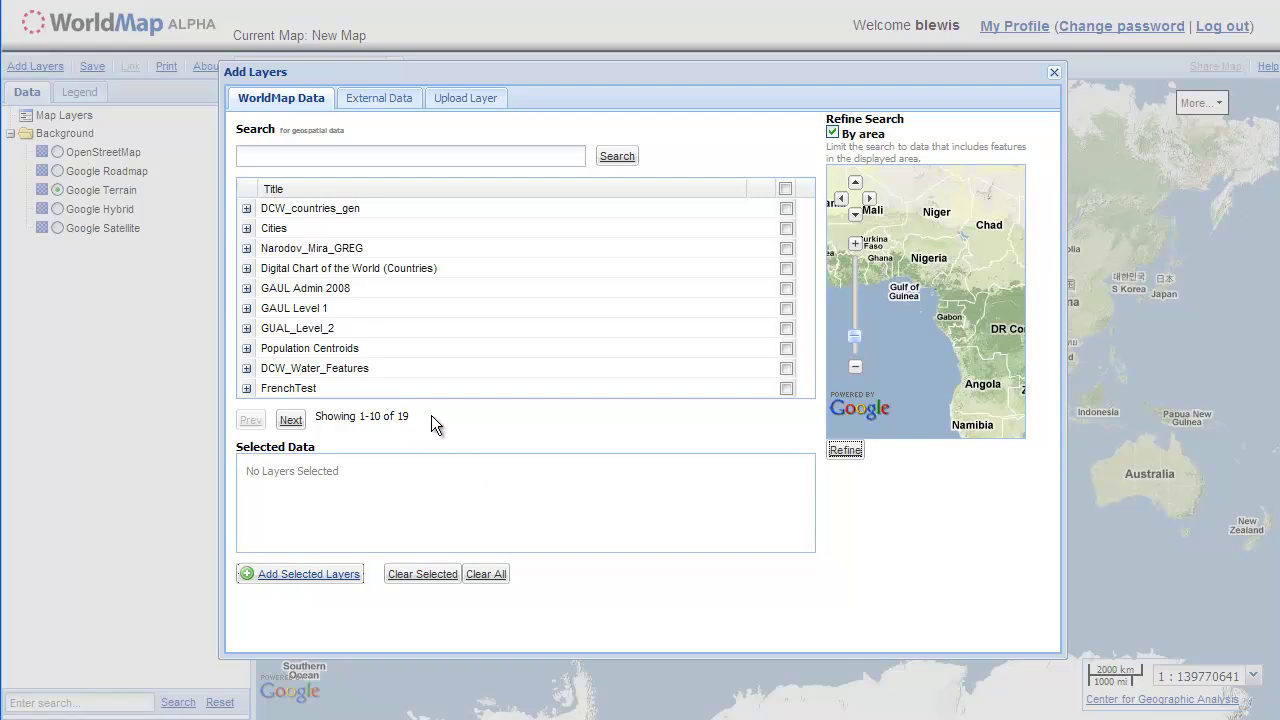
# - Search layers for 'africa' and add Ethnographic_Atlas_2001_Felix to the map
pyautogui.click(361, 157)
pyautogui.write('a')
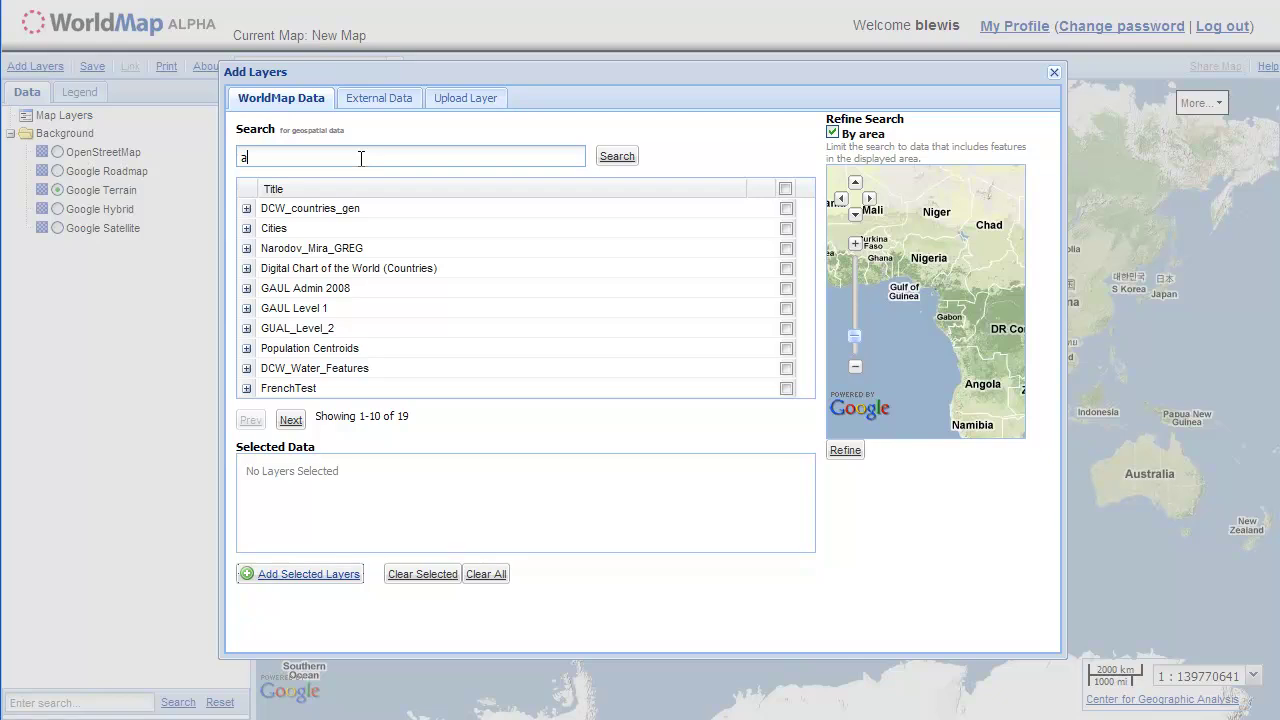
pyautogui.write('frica')
pyautogui.click(612, 160)
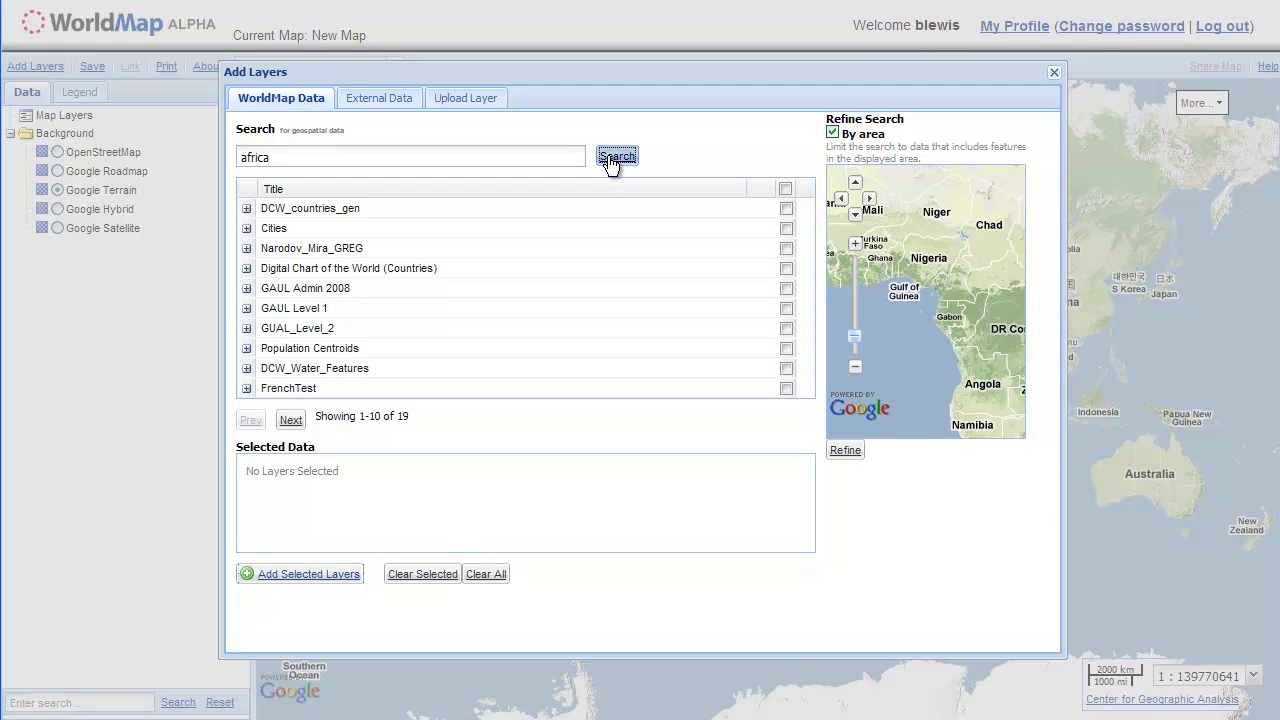
pyautogui.click(392, 158)
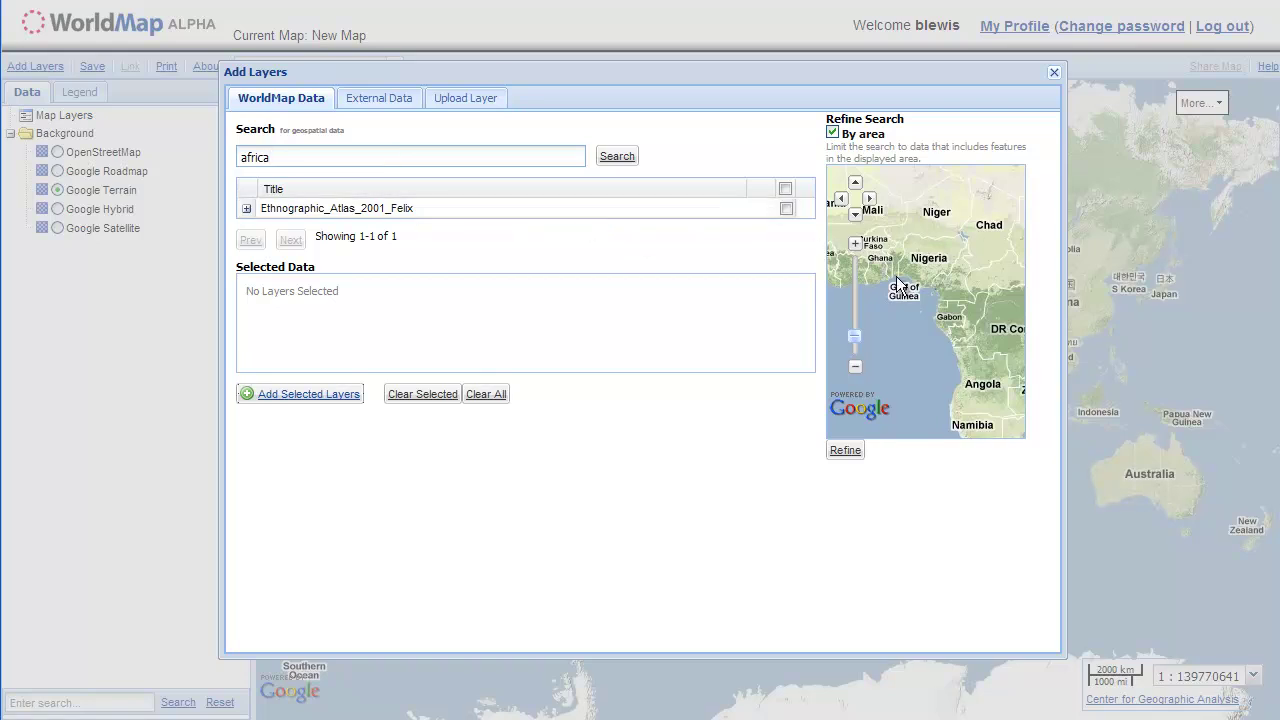
pyautogui.click(786, 208)
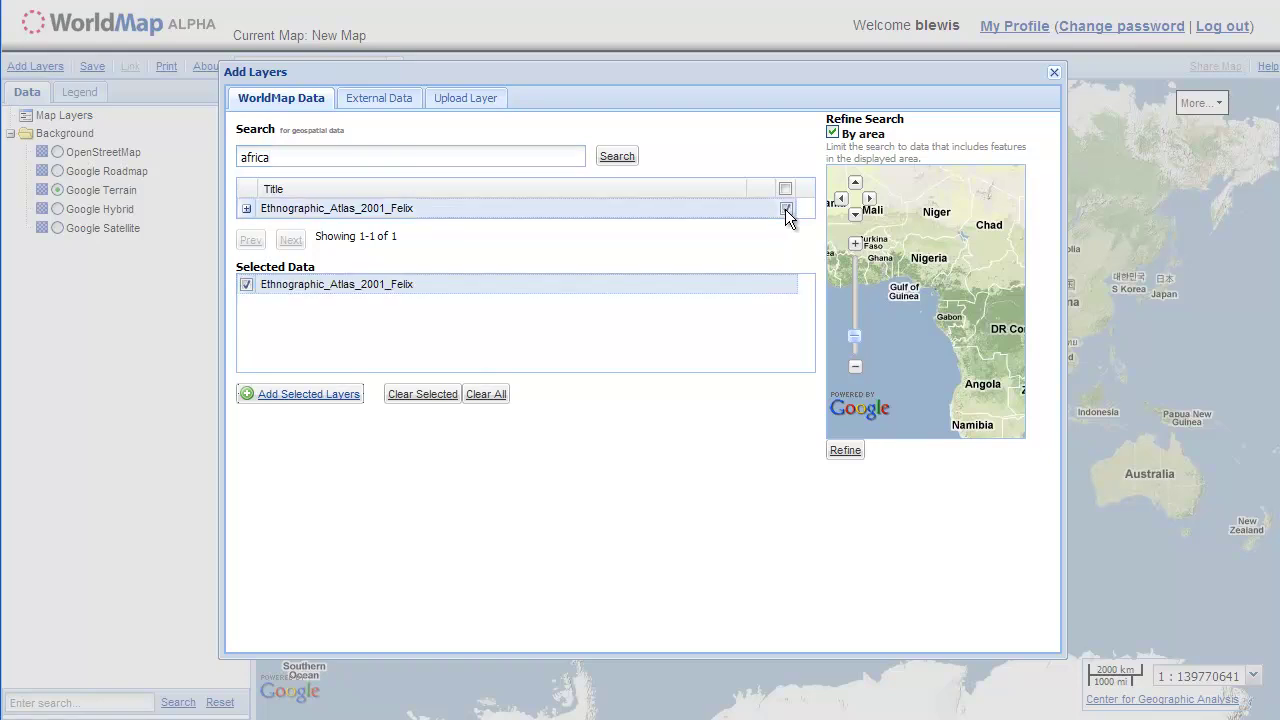
pyautogui.click(278, 396)
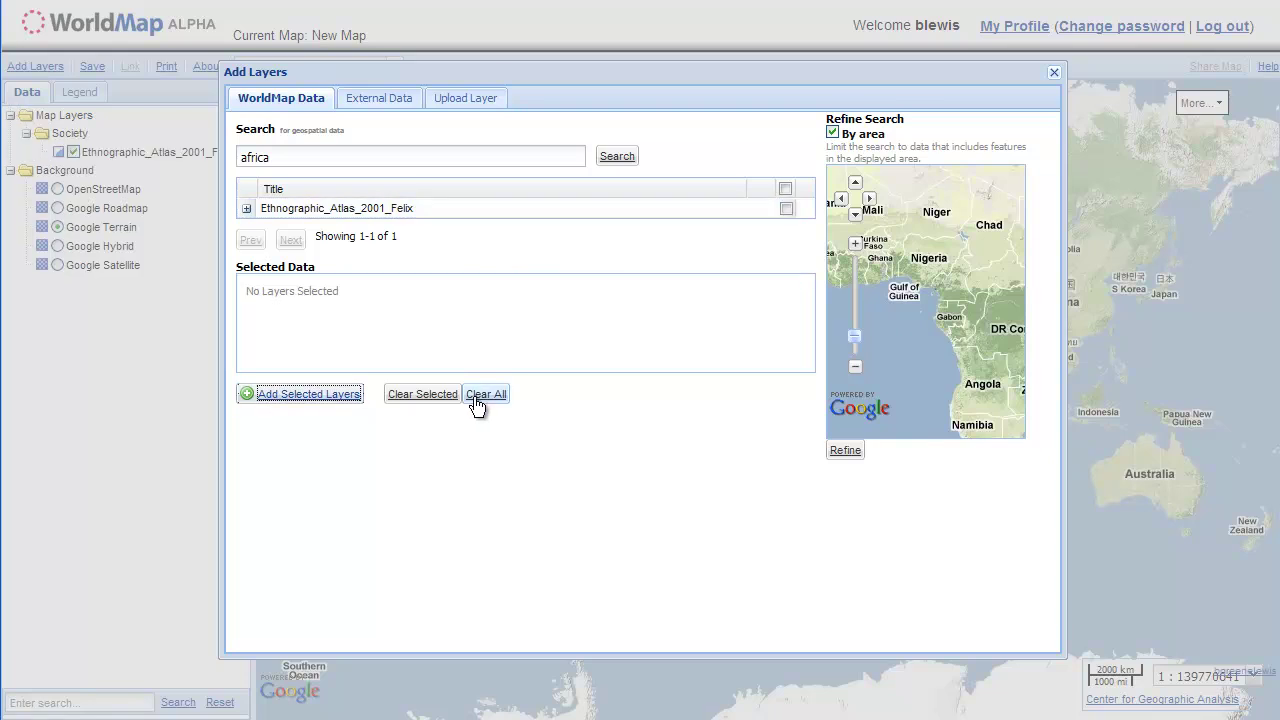
pyautogui.moveTo(483, 77); pyautogui.dragTo(505, 32)
# - Enter the WHO GeoServer GetCapabilities URL as a new external WMS server
pyautogui.click(432, 58)
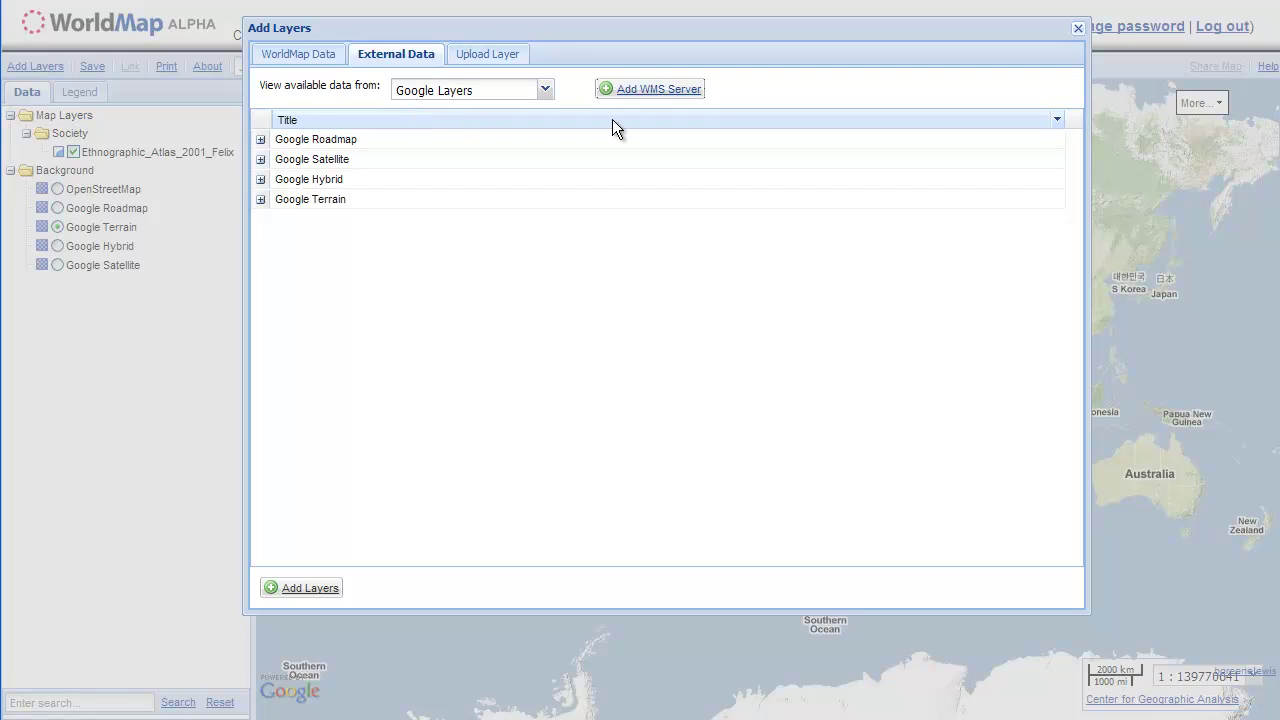
pyautogui.click(645, 95)
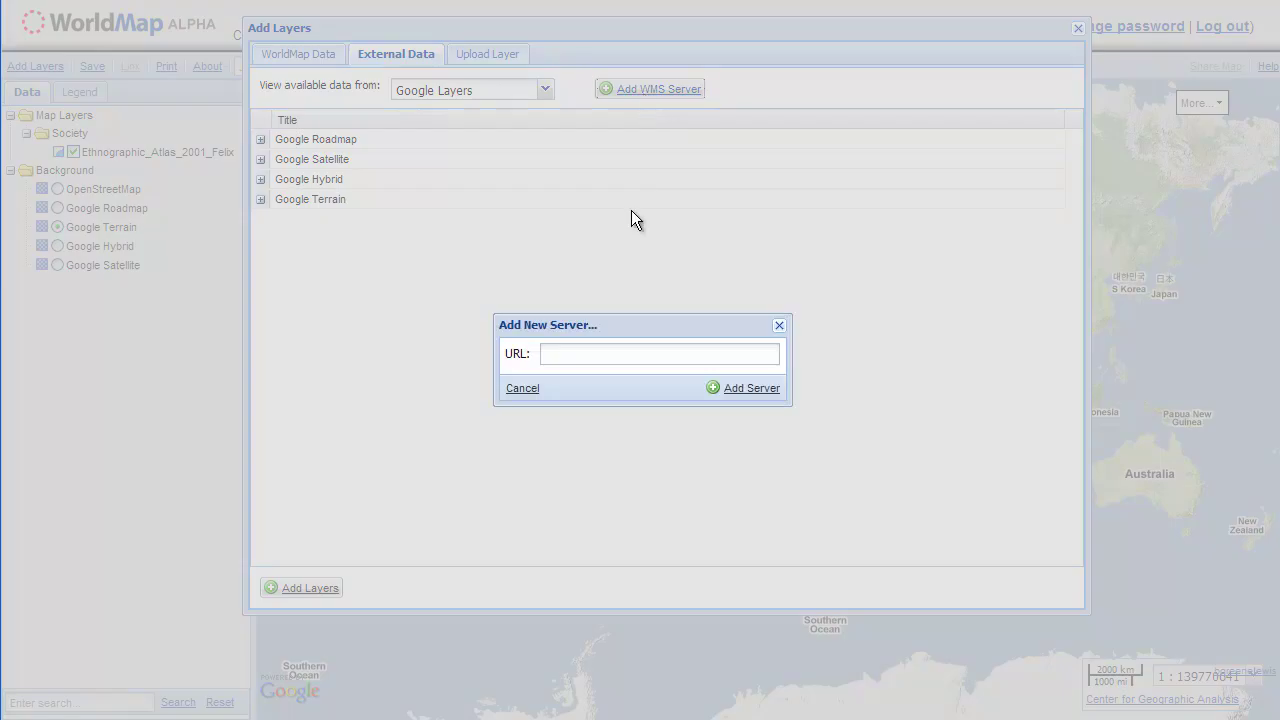
pyautogui.click(578, 353)
pyautogui.hotkey('ctrl', 'v')
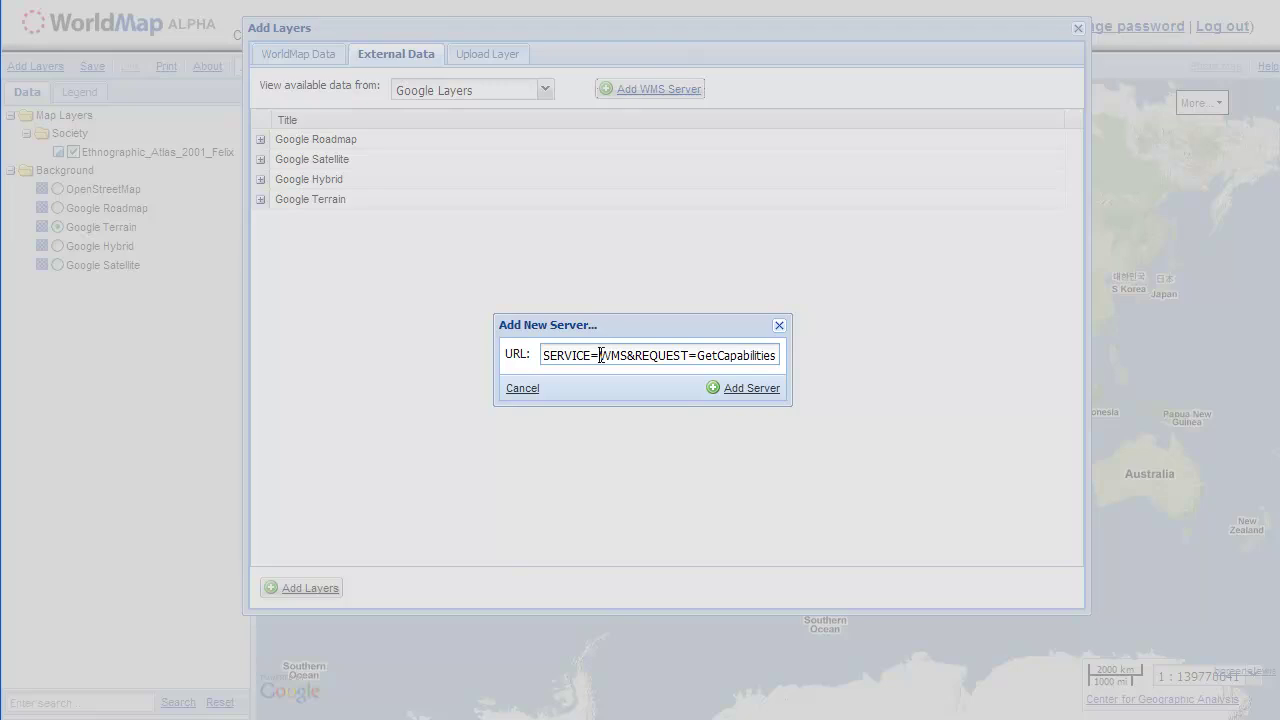
pyautogui.press('Home')
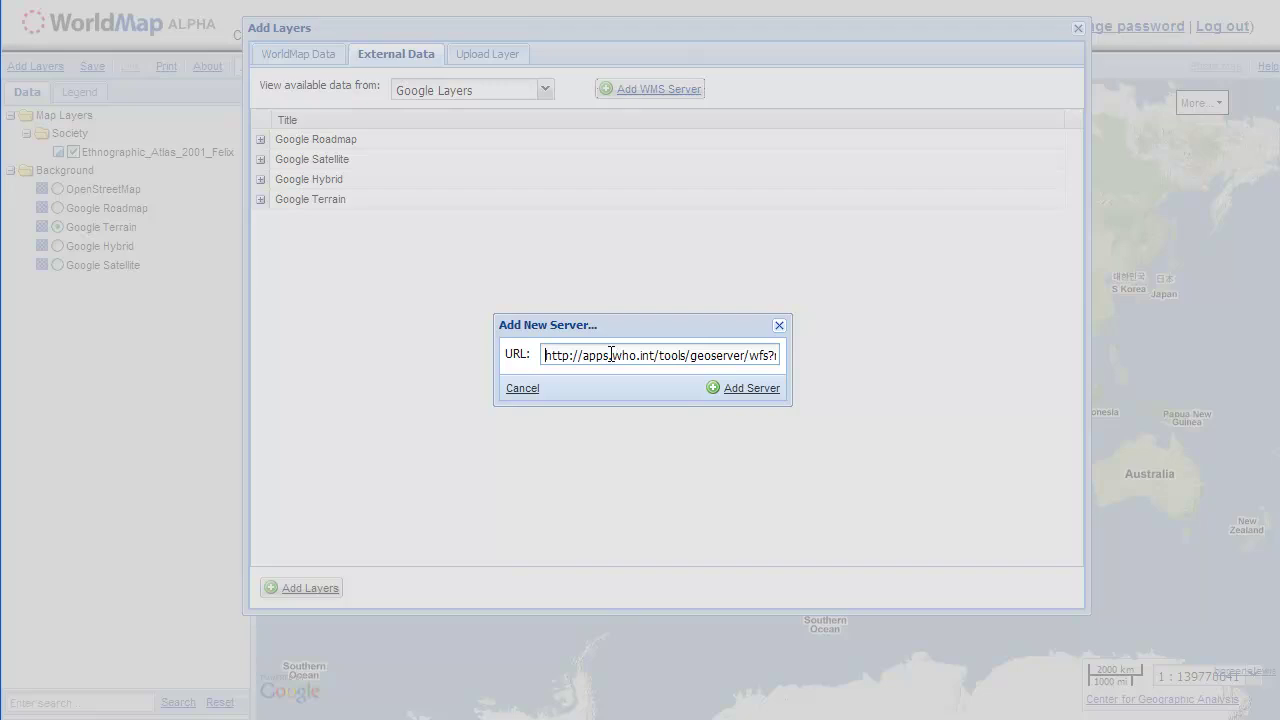
# - Connect to the WHO server, sort by title, and add Global Health Facilities (WHO)
pyautogui.click(741, 390)
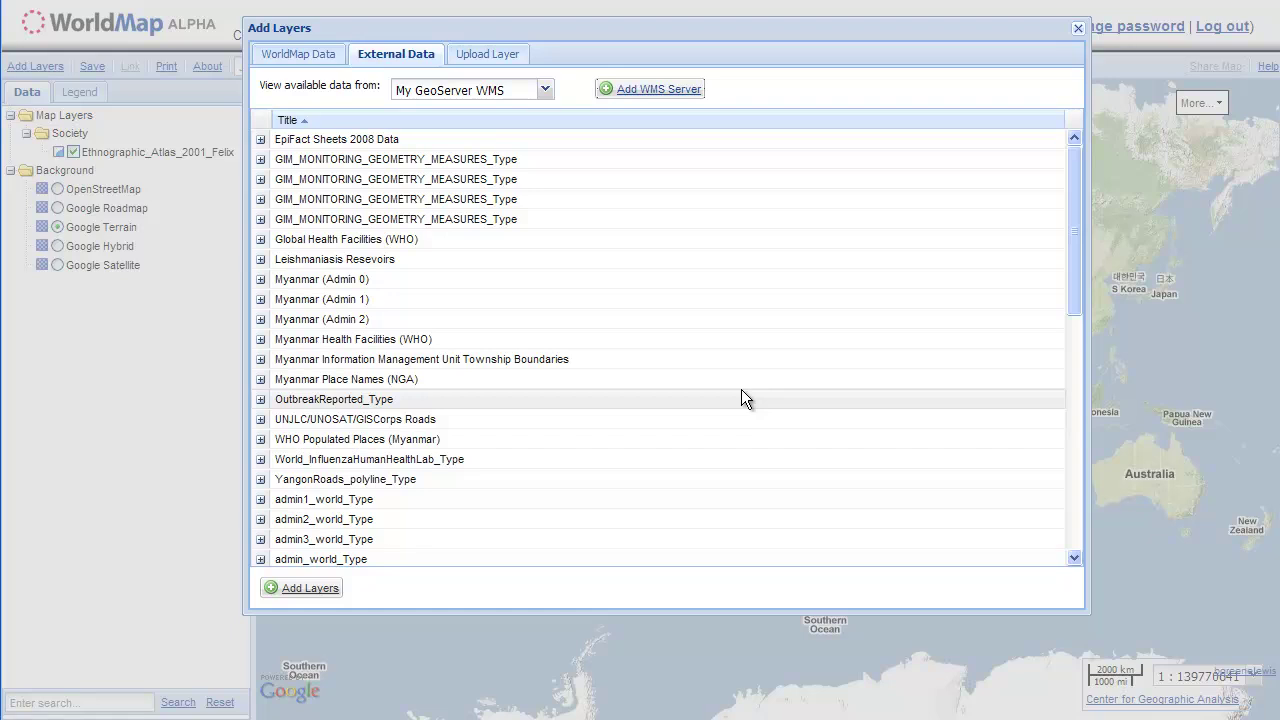
pyautogui.click(475, 123)
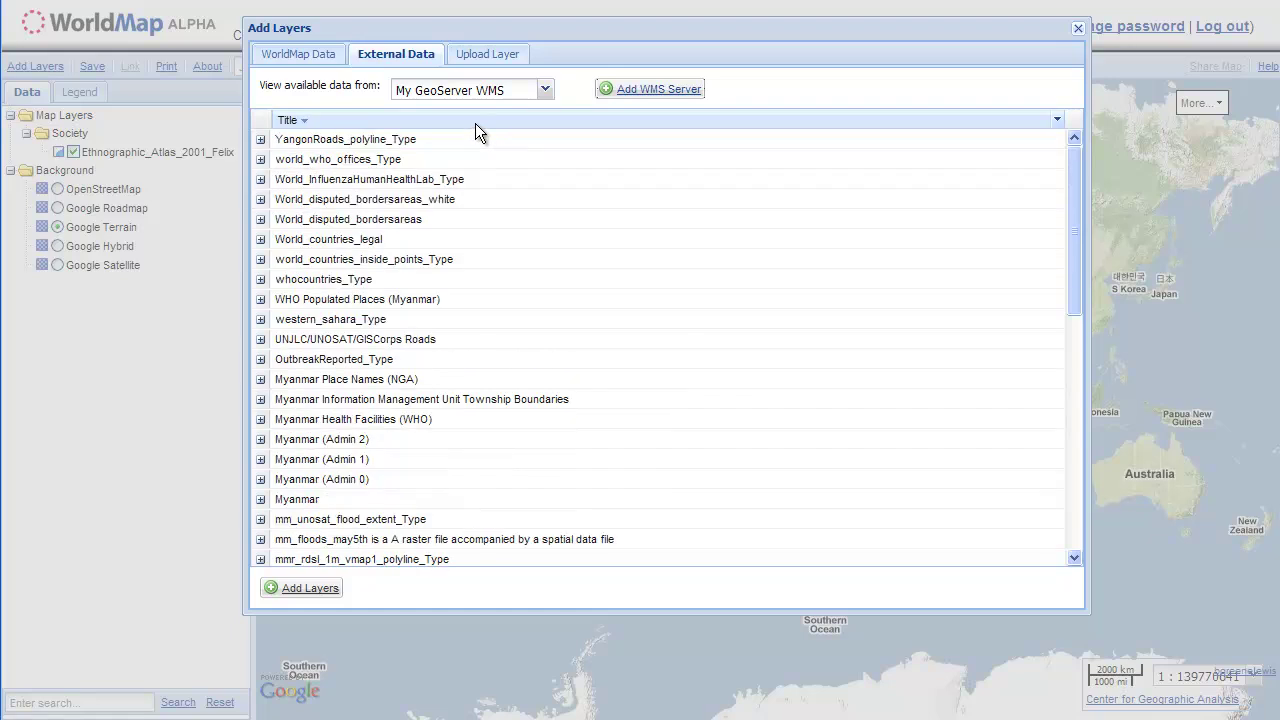
pyautogui.click(475, 123)
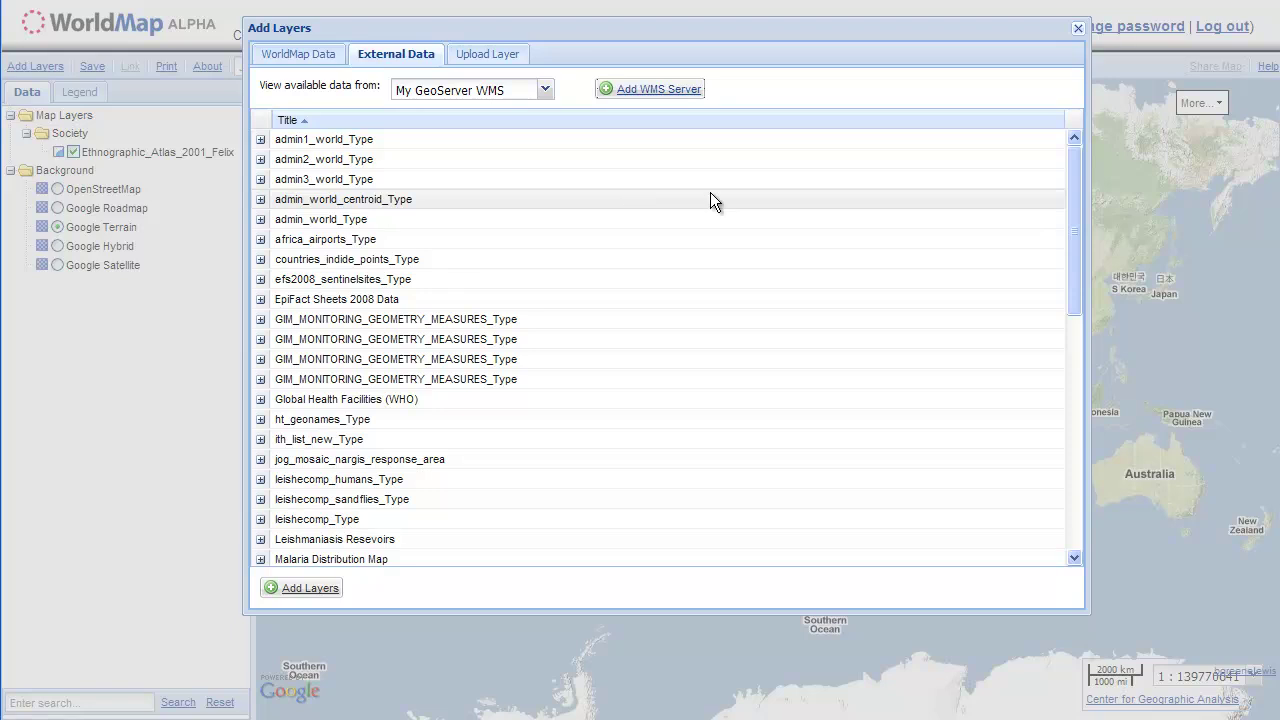
pyautogui.moveTo(1076, 168)
pyautogui.mouseDown()
pyautogui.moveTo(1061, 412)
pyautogui.moveTo(1049, 225)
pyautogui.mouseUp()
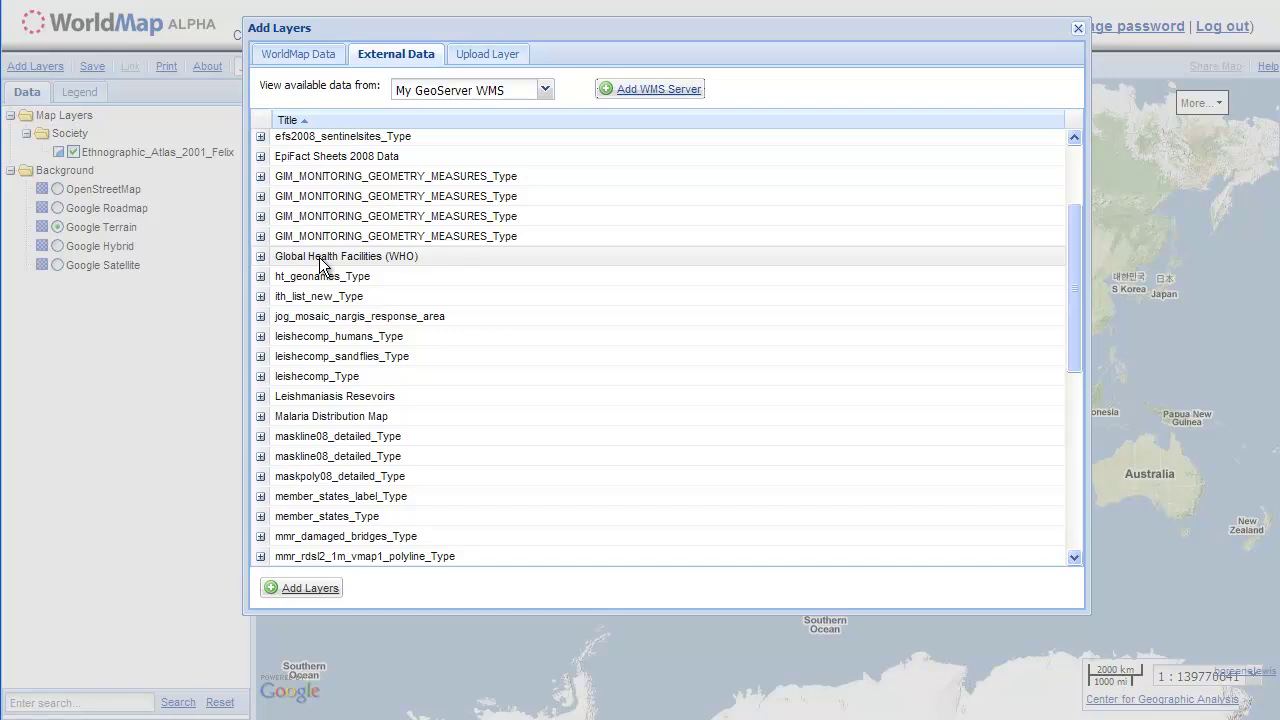
pyautogui.click(321, 259)
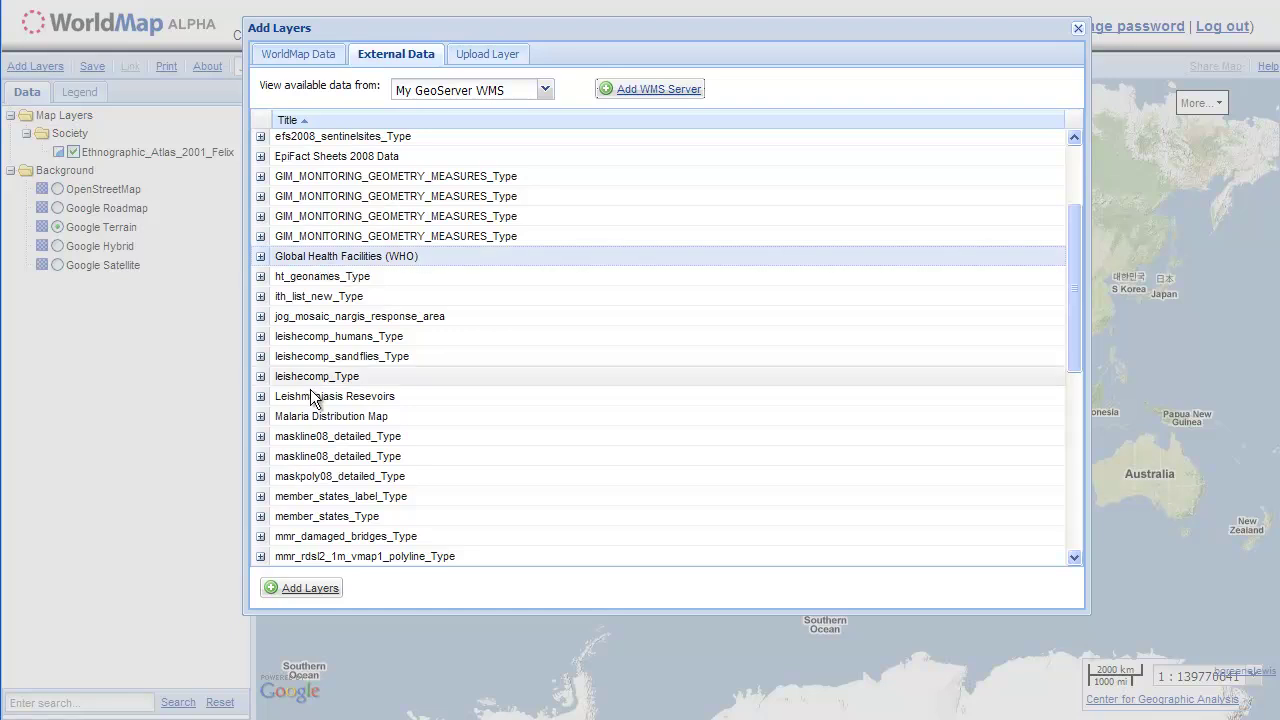
pyautogui.click(310, 592)
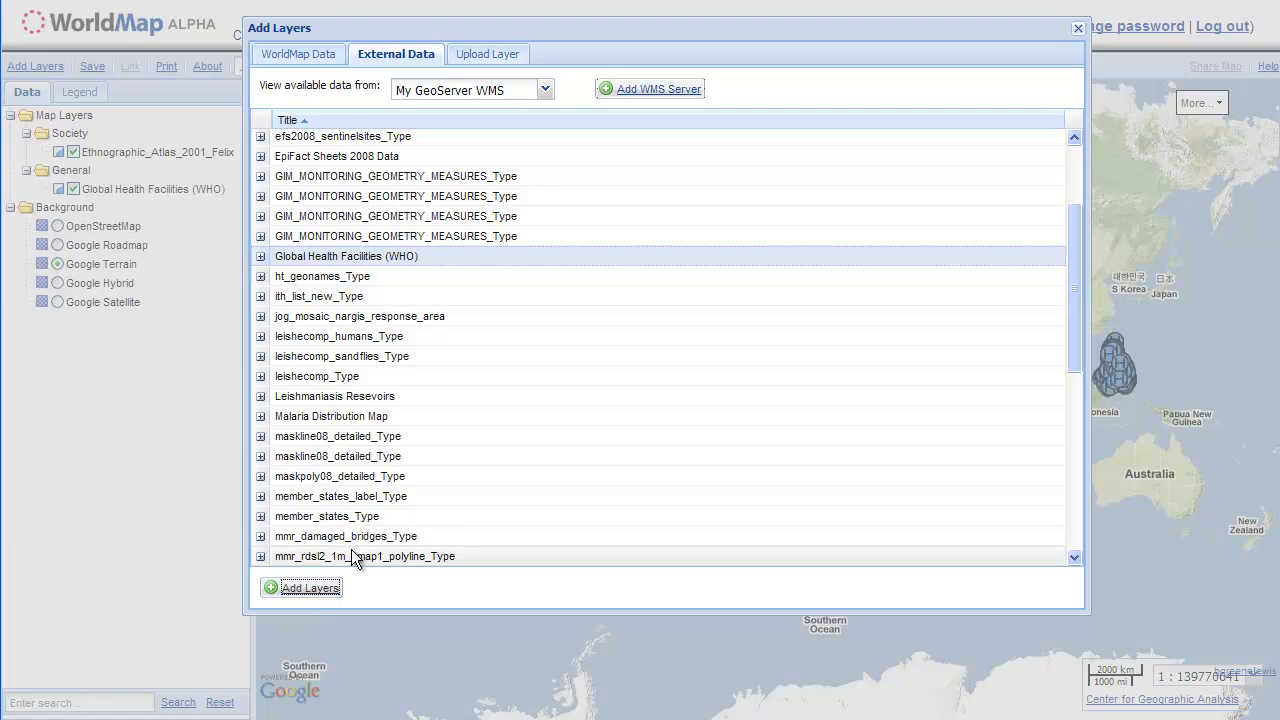
pyautogui.moveTo(411, 29); pyautogui.dragTo(517, 461)
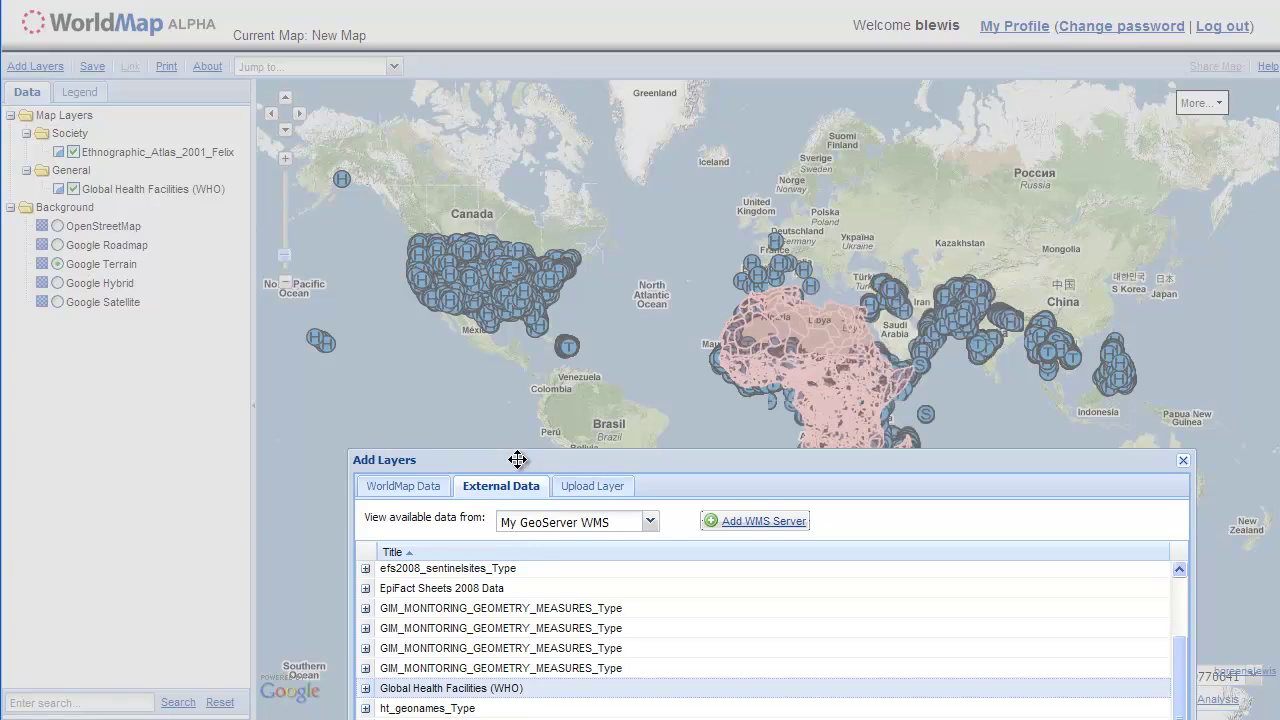
pyautogui.moveTo(517, 460); pyautogui.dragTo(401, 43)
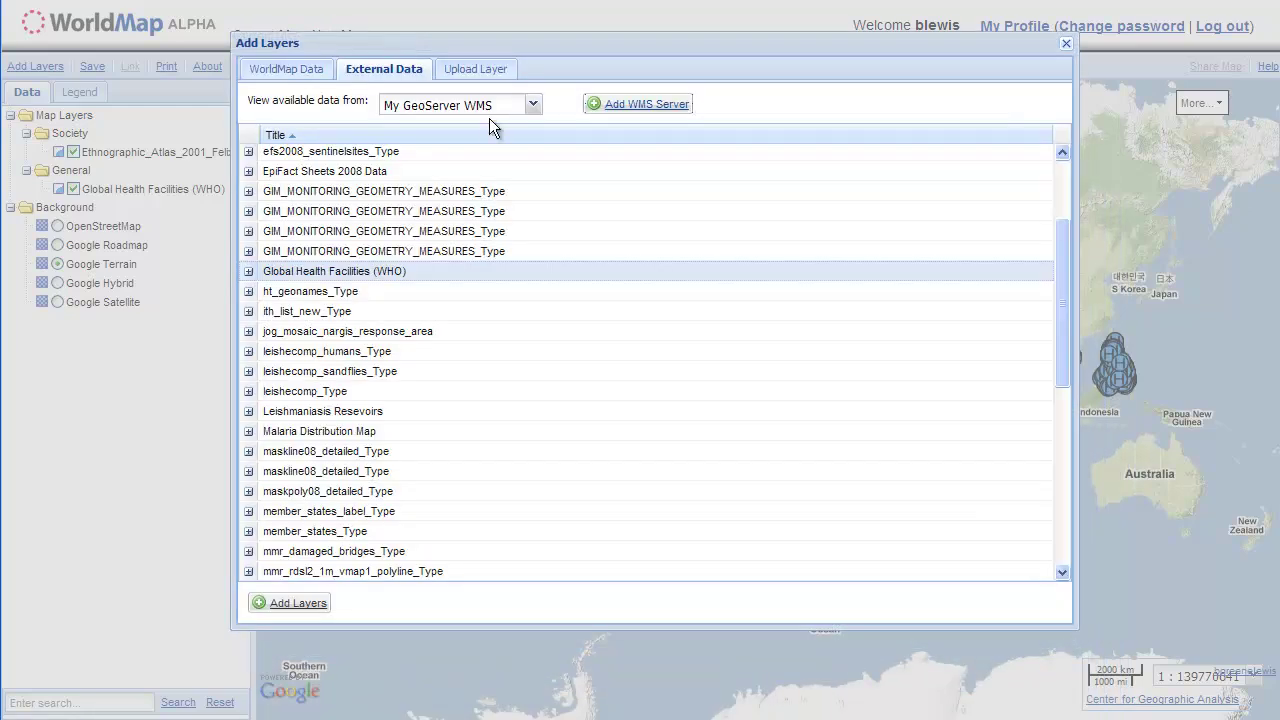
# - Choose kenya_malaria_zones.shp as the data file for a new layer upload
pyautogui.click(465, 74)
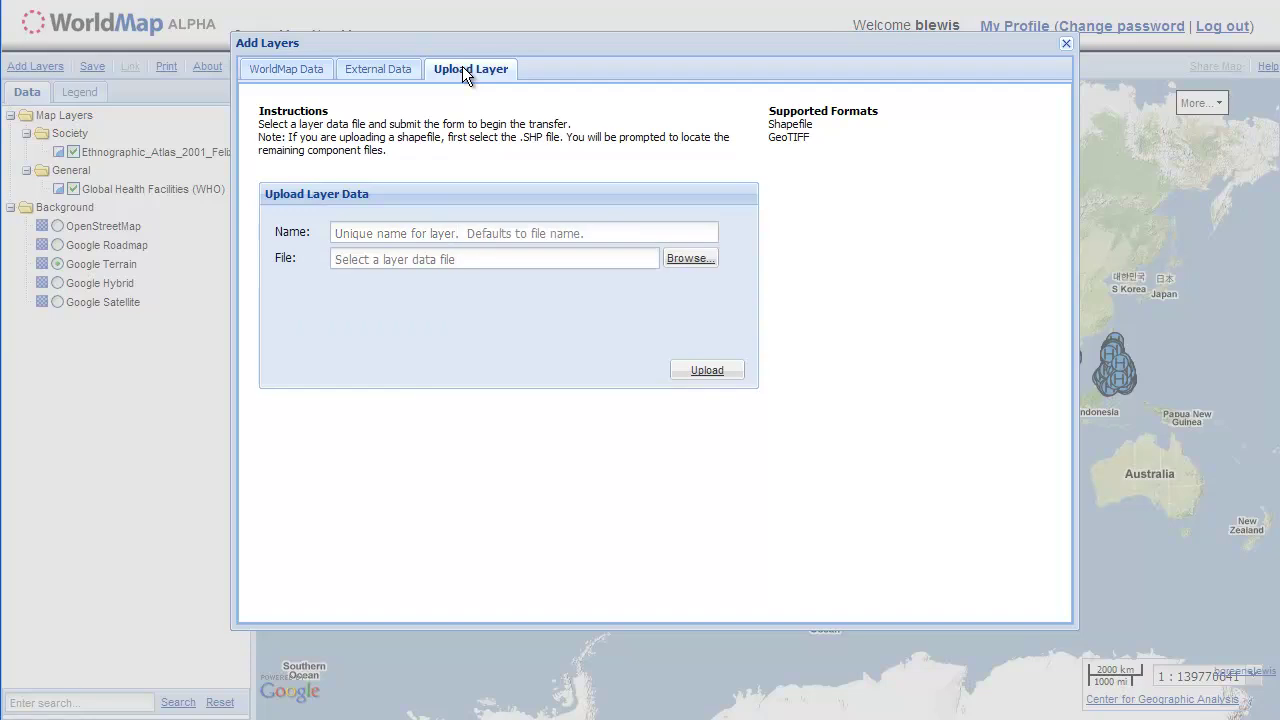
pyautogui.click(684, 259)
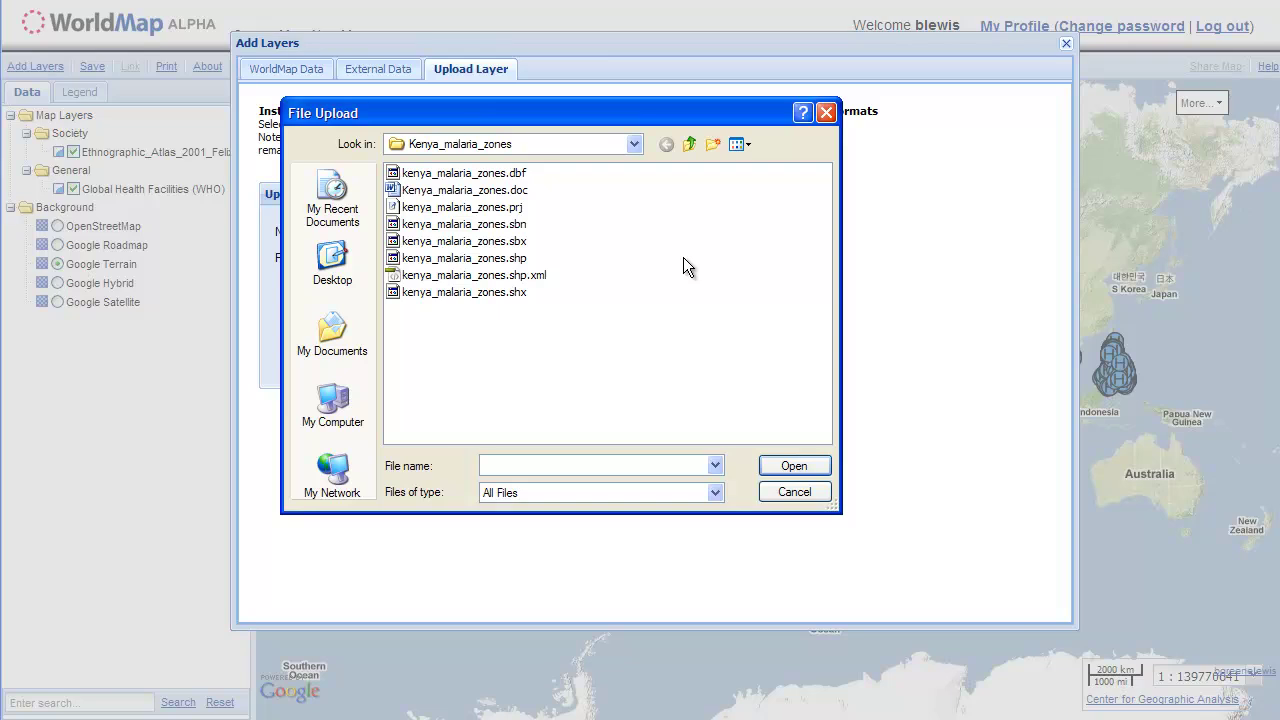
pyautogui.click(459, 263)
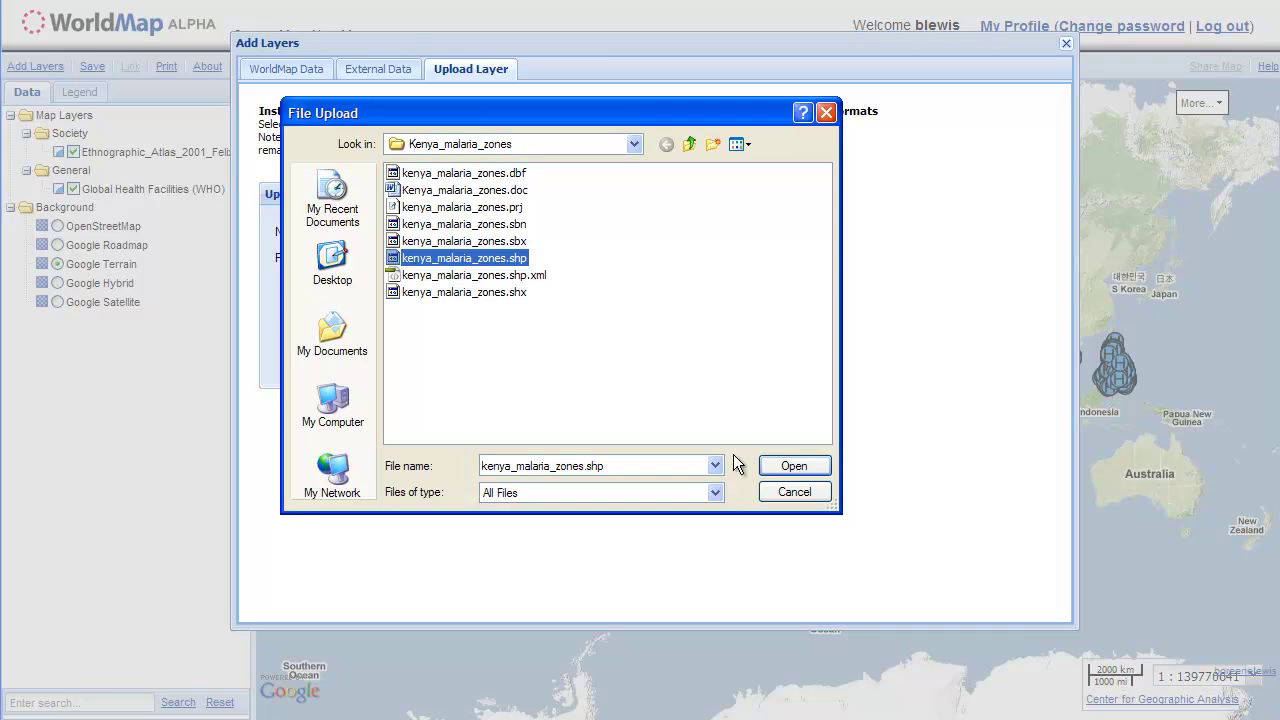
pyautogui.click(781, 468)
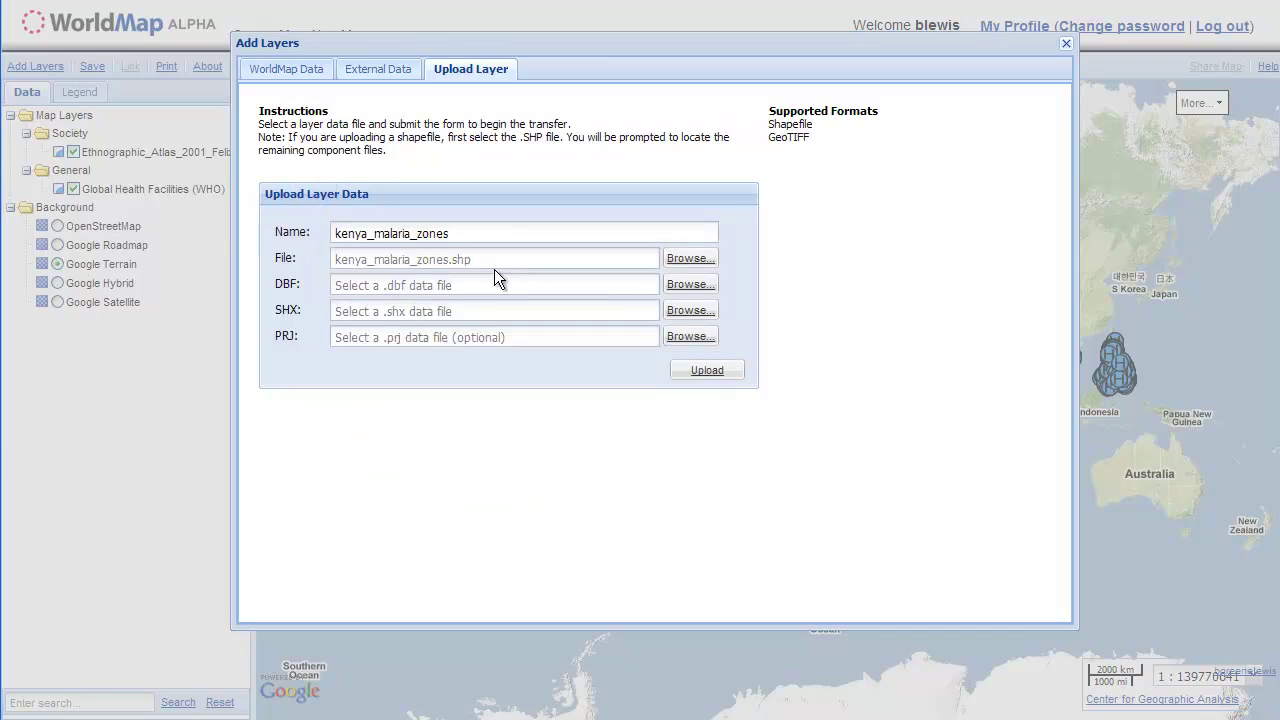
# - Attach the kenya_malaria_zones .dbf, .shx and .prj companion files
pyautogui.click(689, 285)
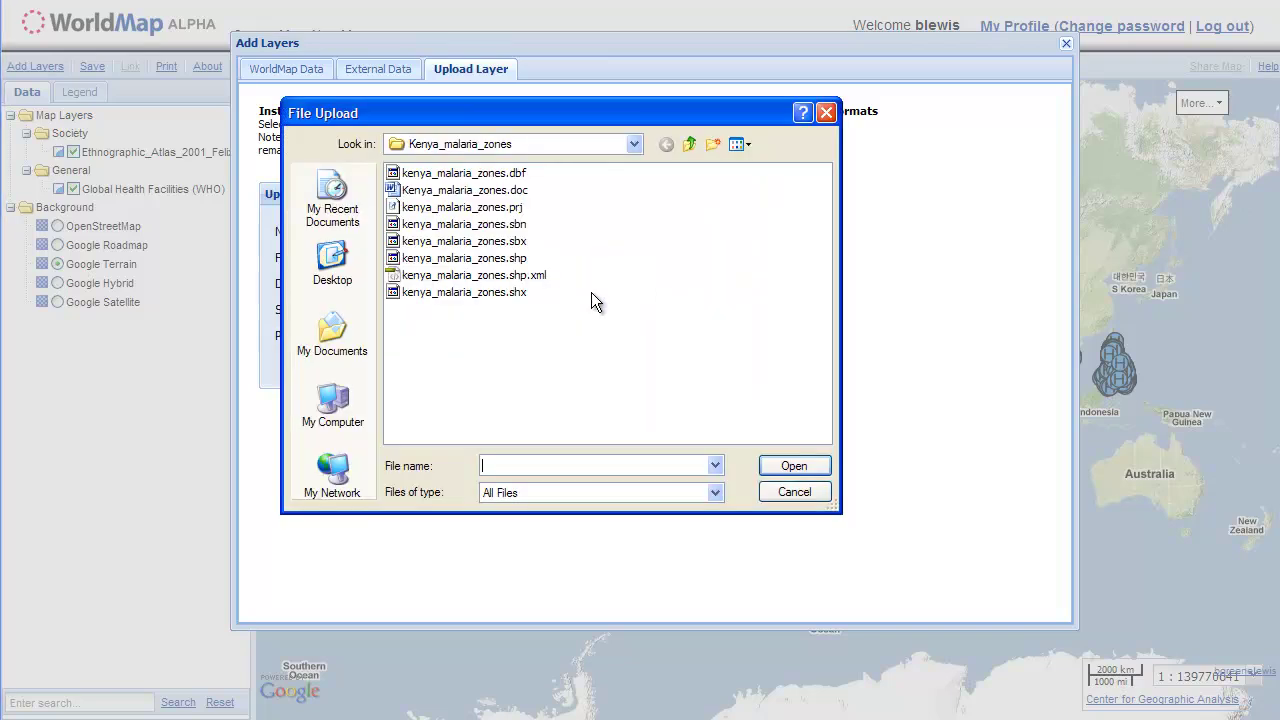
pyautogui.click(480, 174)
pyautogui.click(779, 465)
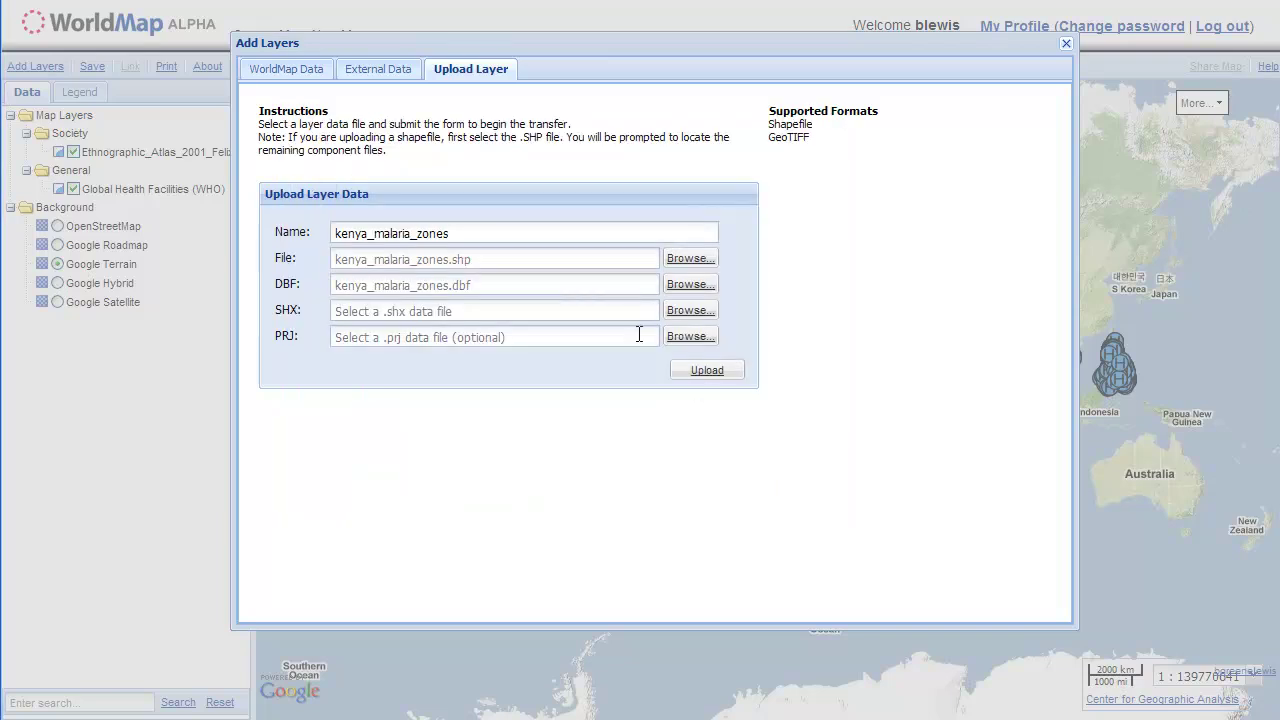
pyautogui.click(689, 311)
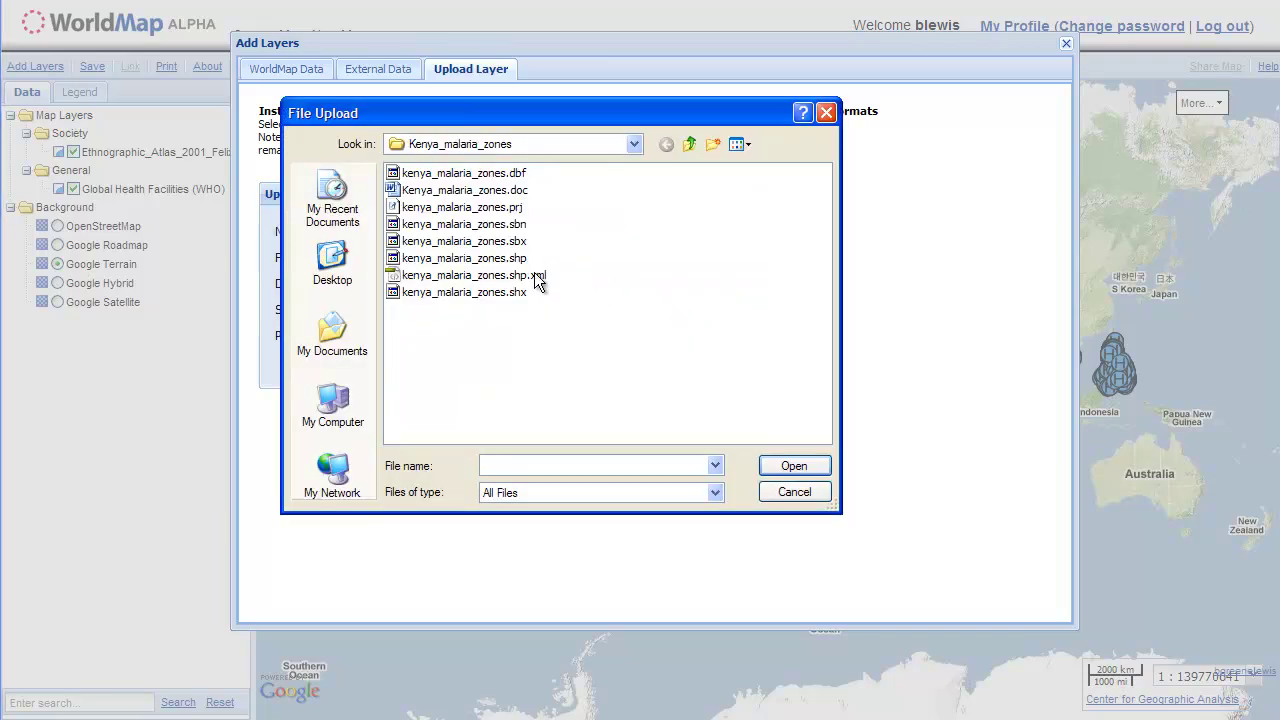
pyautogui.click(500, 292)
pyautogui.click(782, 464)
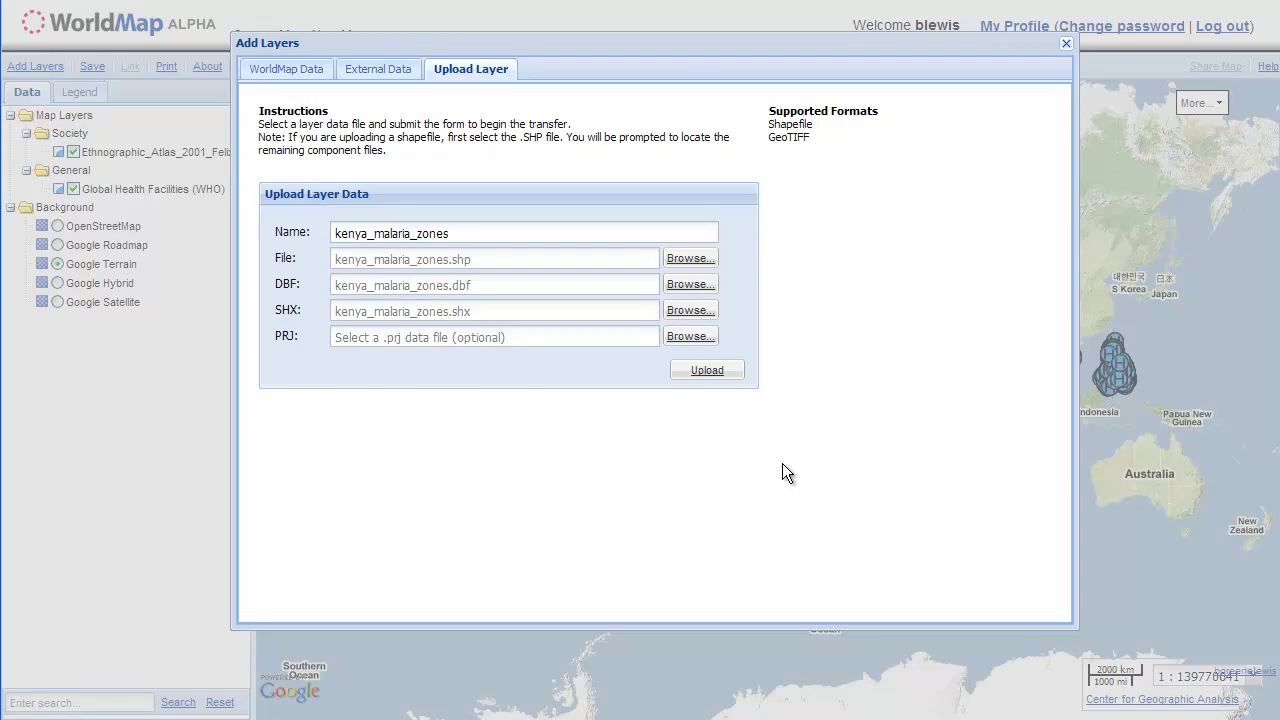
pyautogui.click(683, 335)
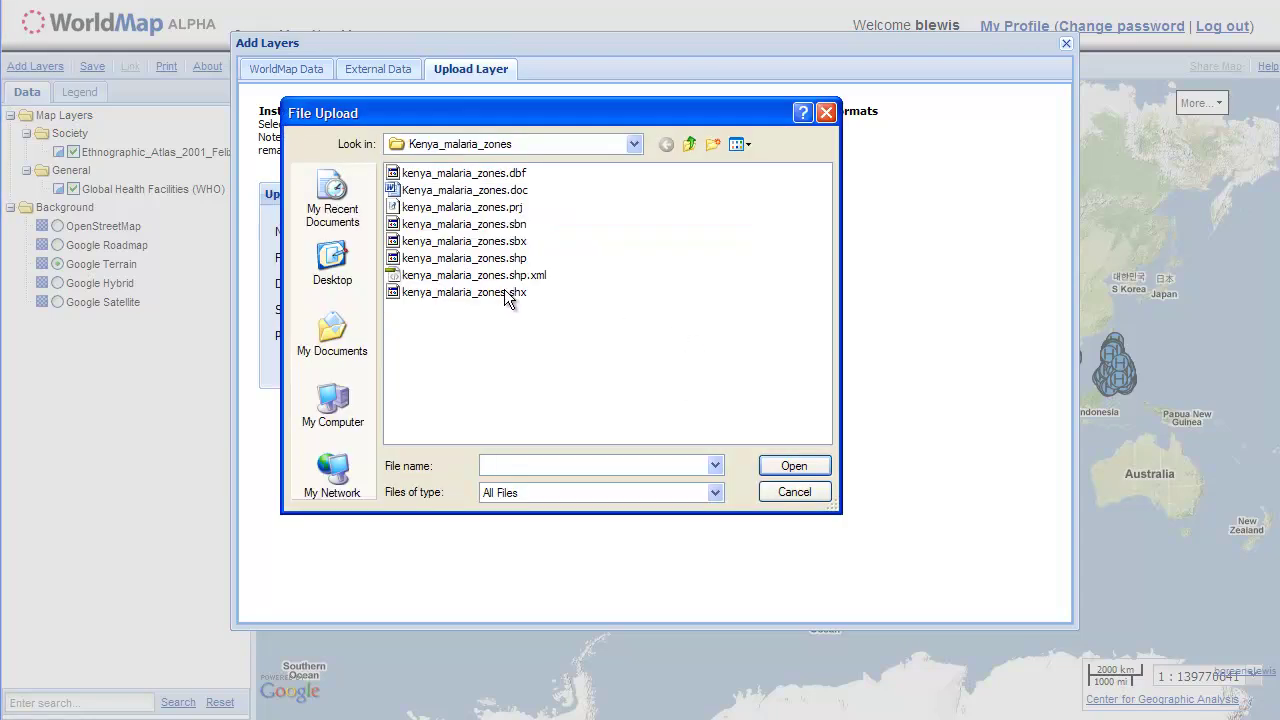
pyautogui.click(480, 208)
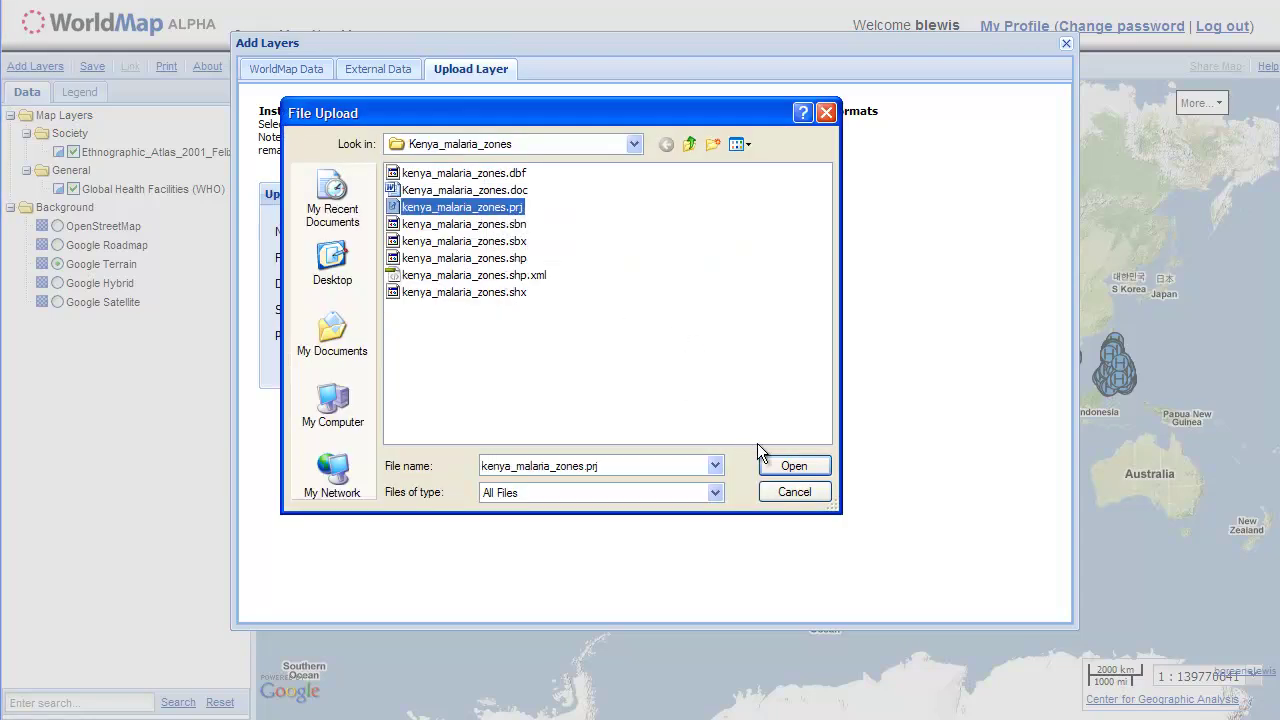
pyautogui.click(778, 464)
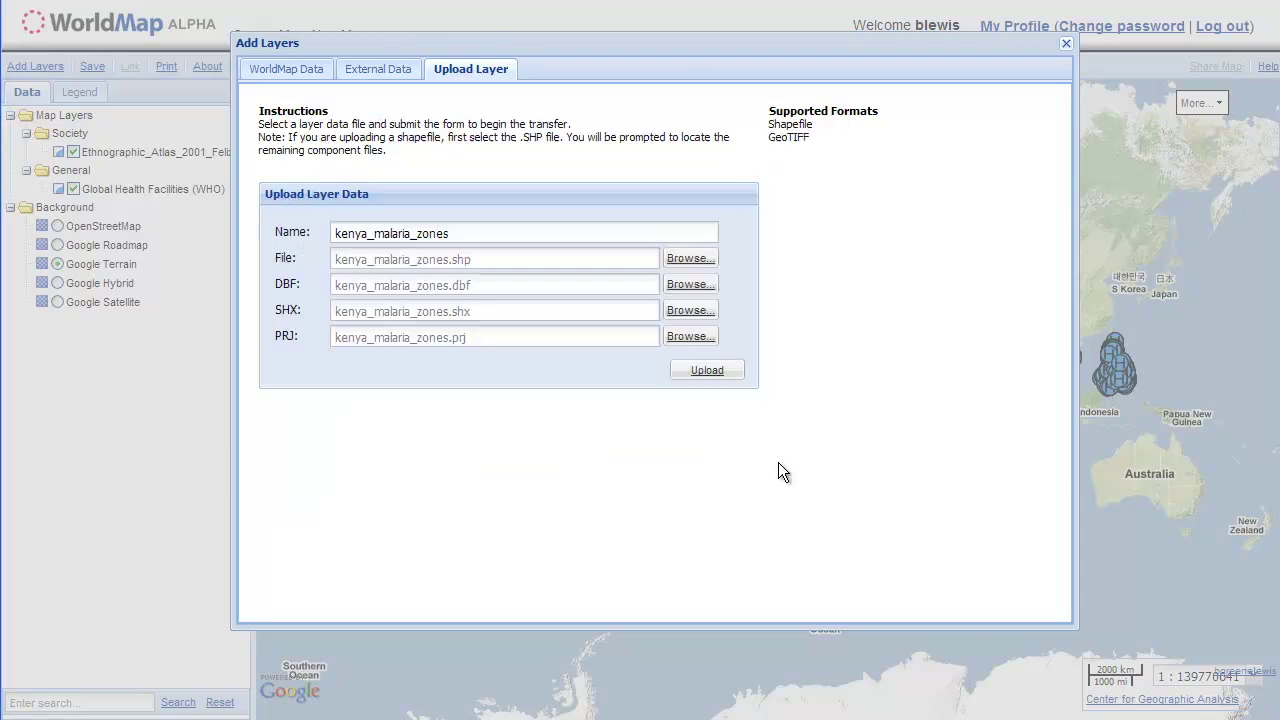
# - Name the layer kenya_malaria_zones_12 and start the upload
pyautogui.click(466, 231)
pyautogui.write('_12')
pyautogui.click(700, 374)
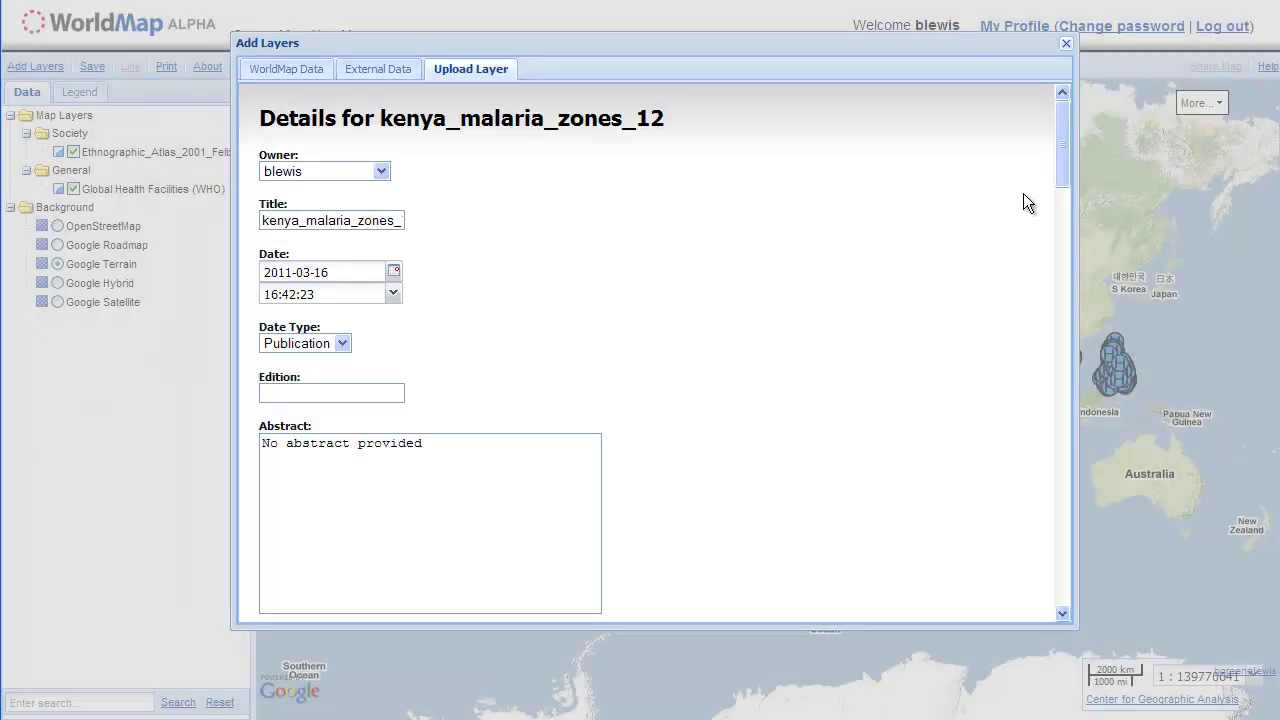
# - Review the kenya_malaria_zones_12 details form and save its metadata with Update
pyautogui.moveTo(1061, 143); pyautogui.dragTo(1000, 570)
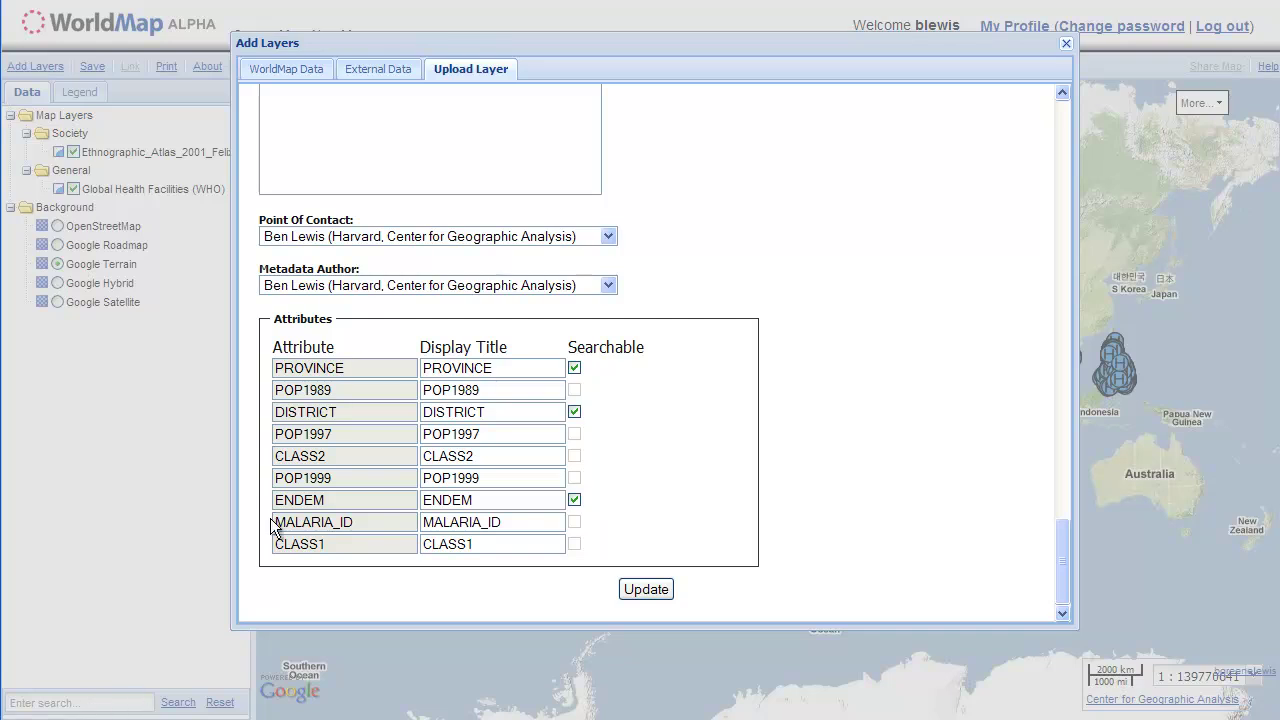
pyautogui.click(646, 589)
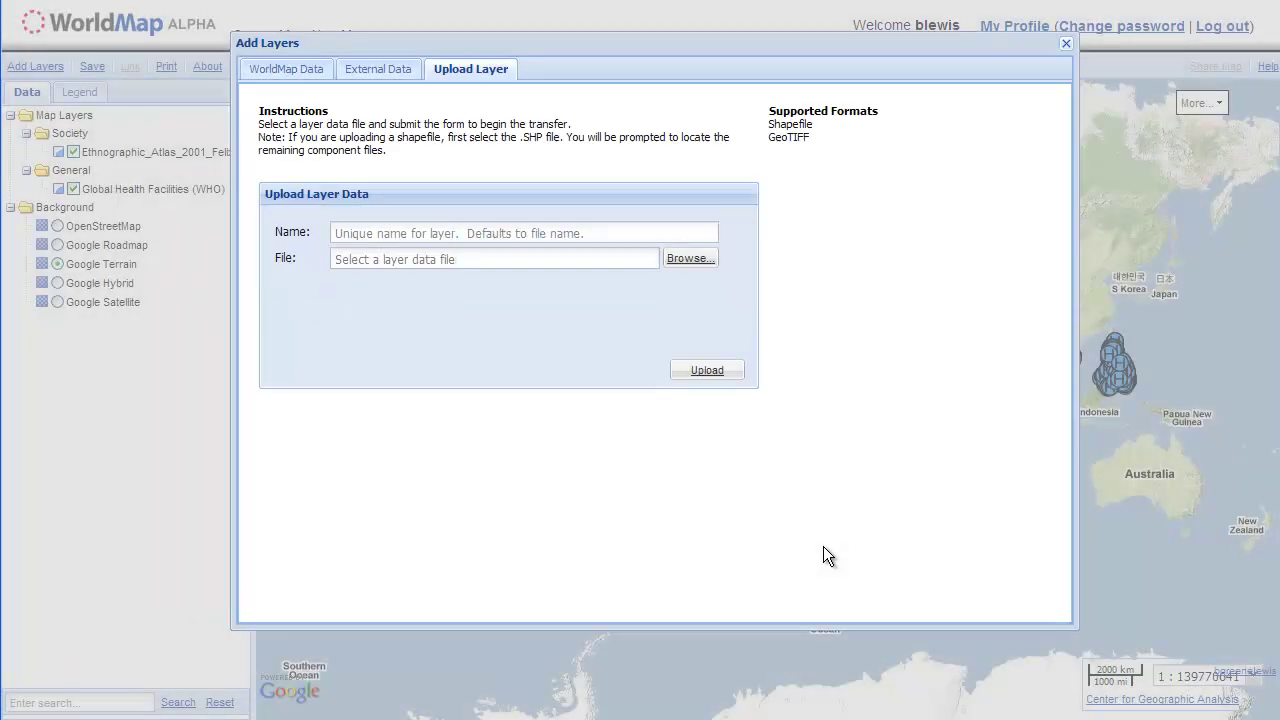
# - Close the dialog and leave only kenya_malaria_zones_12 visible, hiding WHO facilities and ethnographic layers
pyautogui.click(1066, 43)
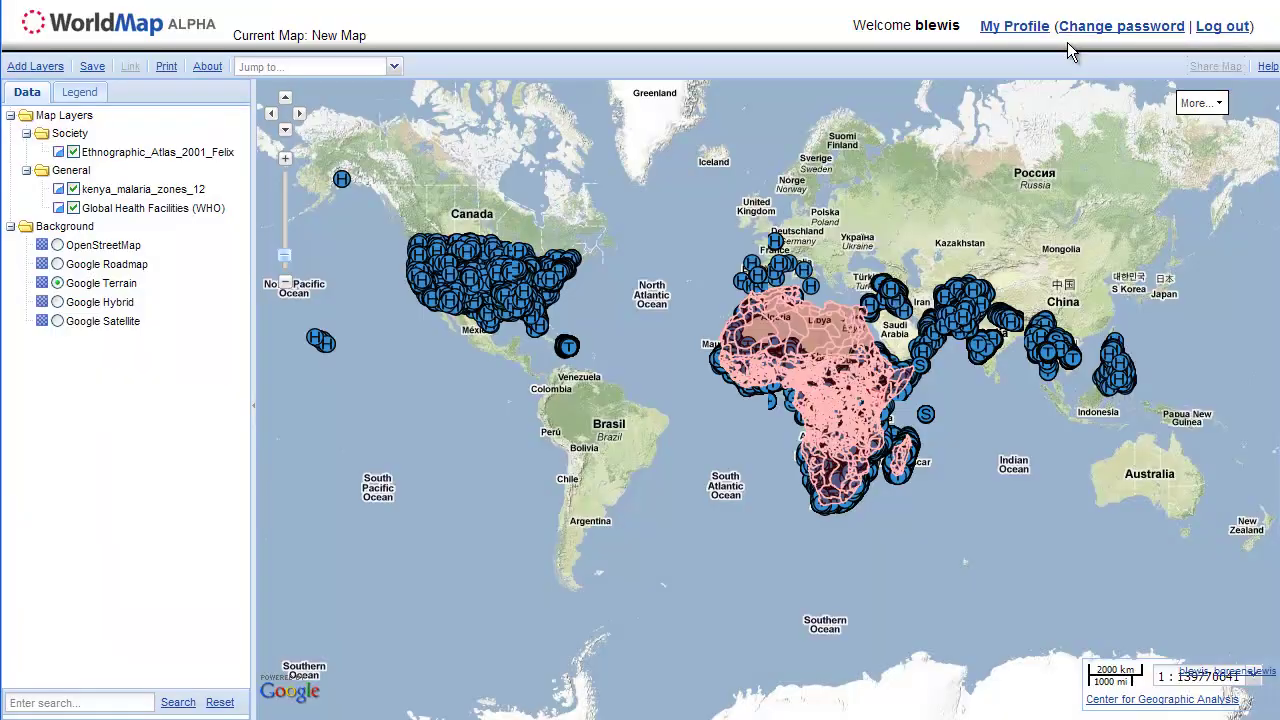
pyautogui.click(73, 208)
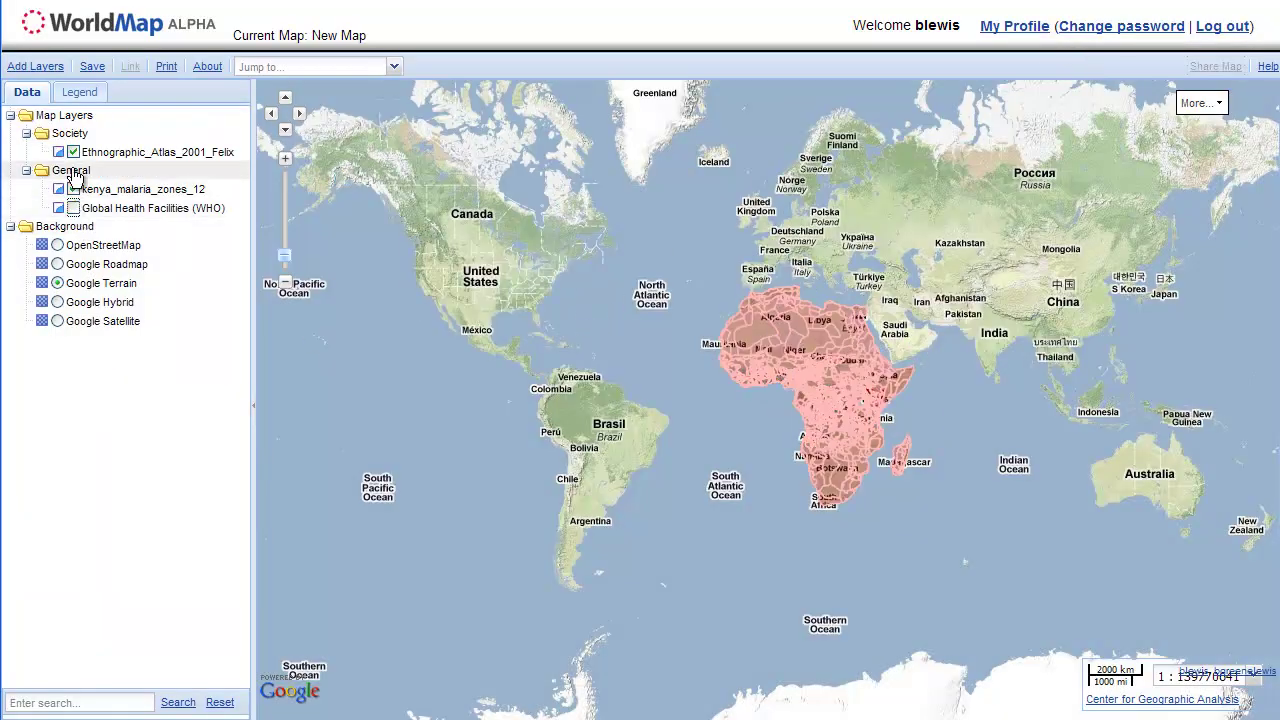
pyautogui.click(74, 189)
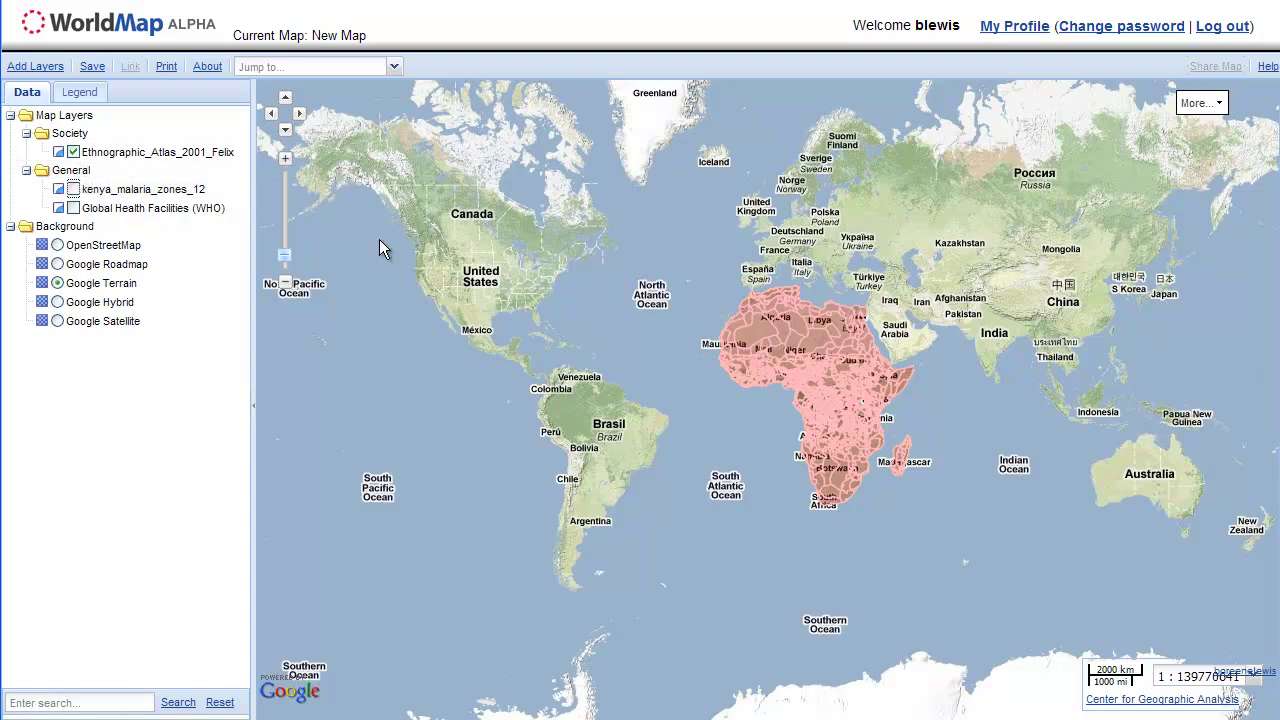
pyautogui.click(73, 152)
pyautogui.click(74, 189)
pyautogui.click(73, 208)
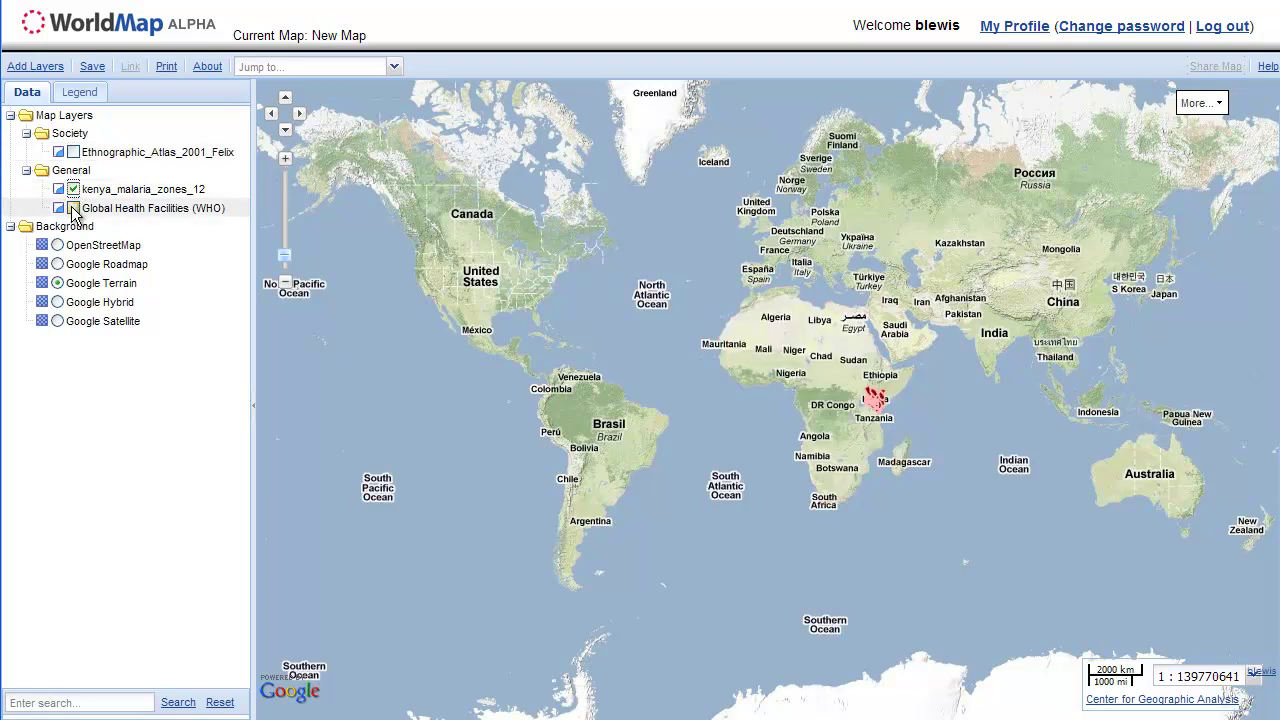
pyautogui.click(73, 189)
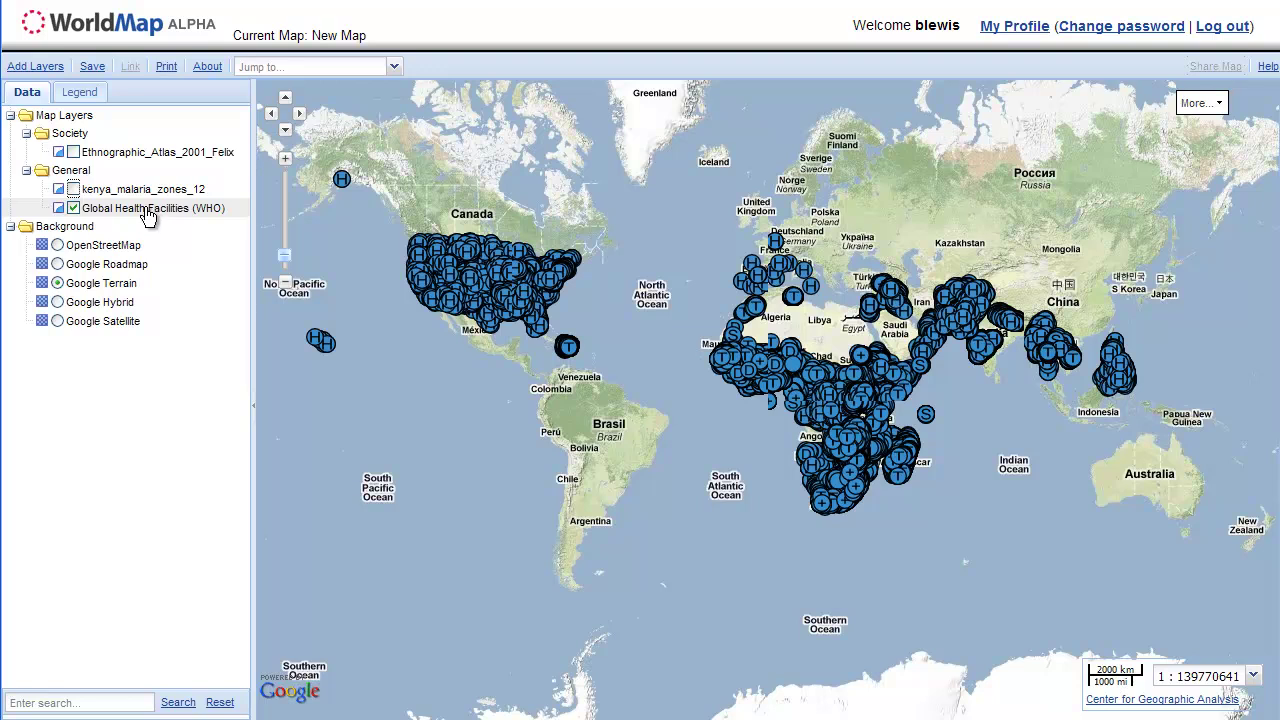
pyautogui.click(73, 208)
pyautogui.click(74, 189)
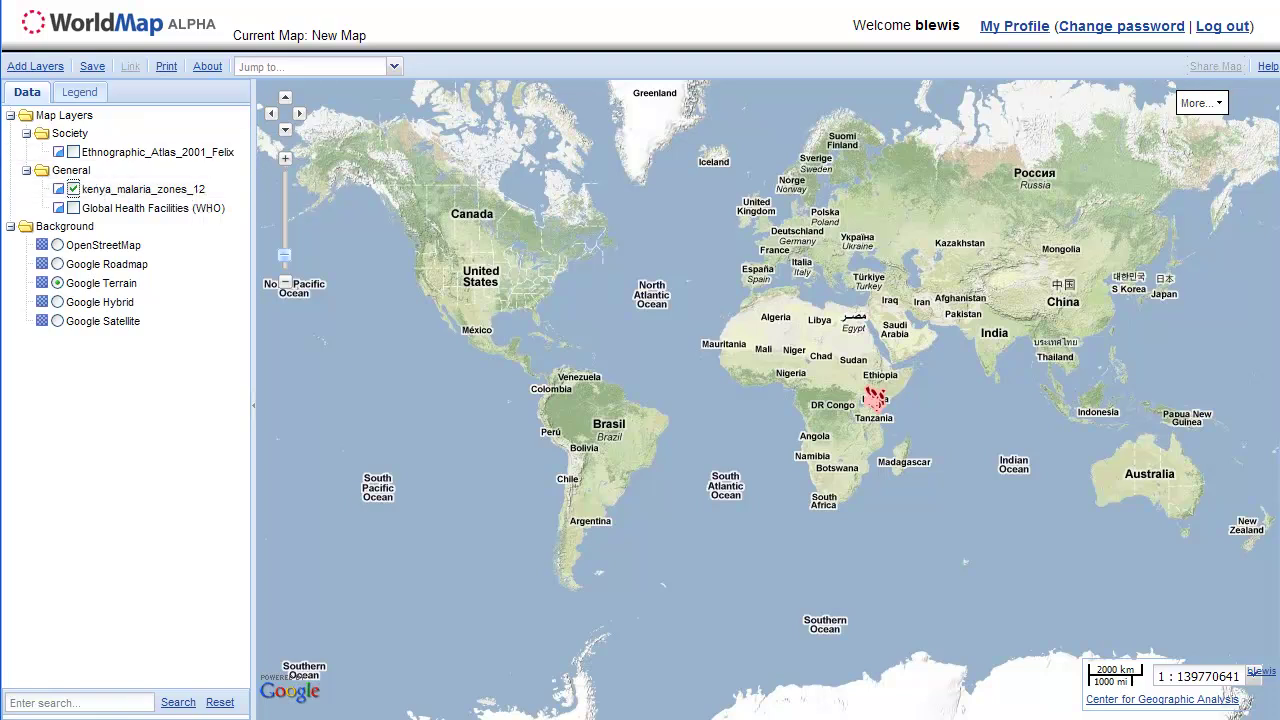
# - Enter title Africa_15 and URL africa_15 for saving the map
pyautogui.click(92, 68)
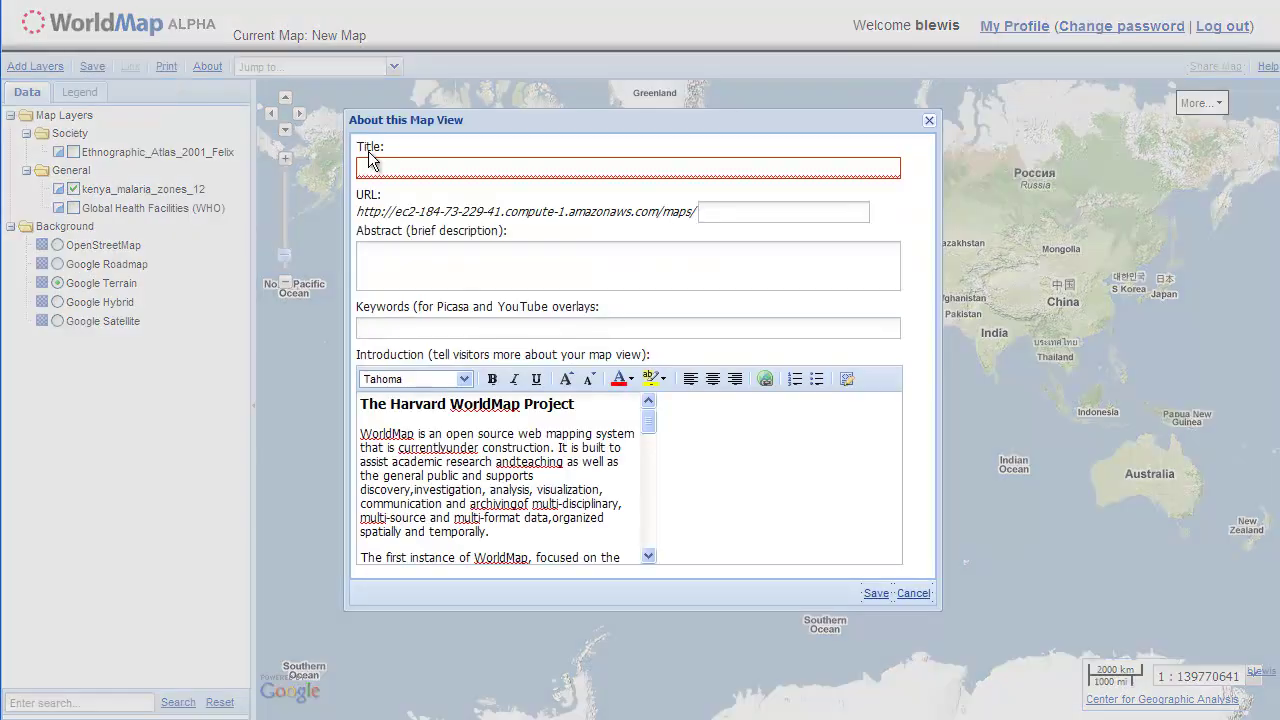
pyautogui.click(399, 162)
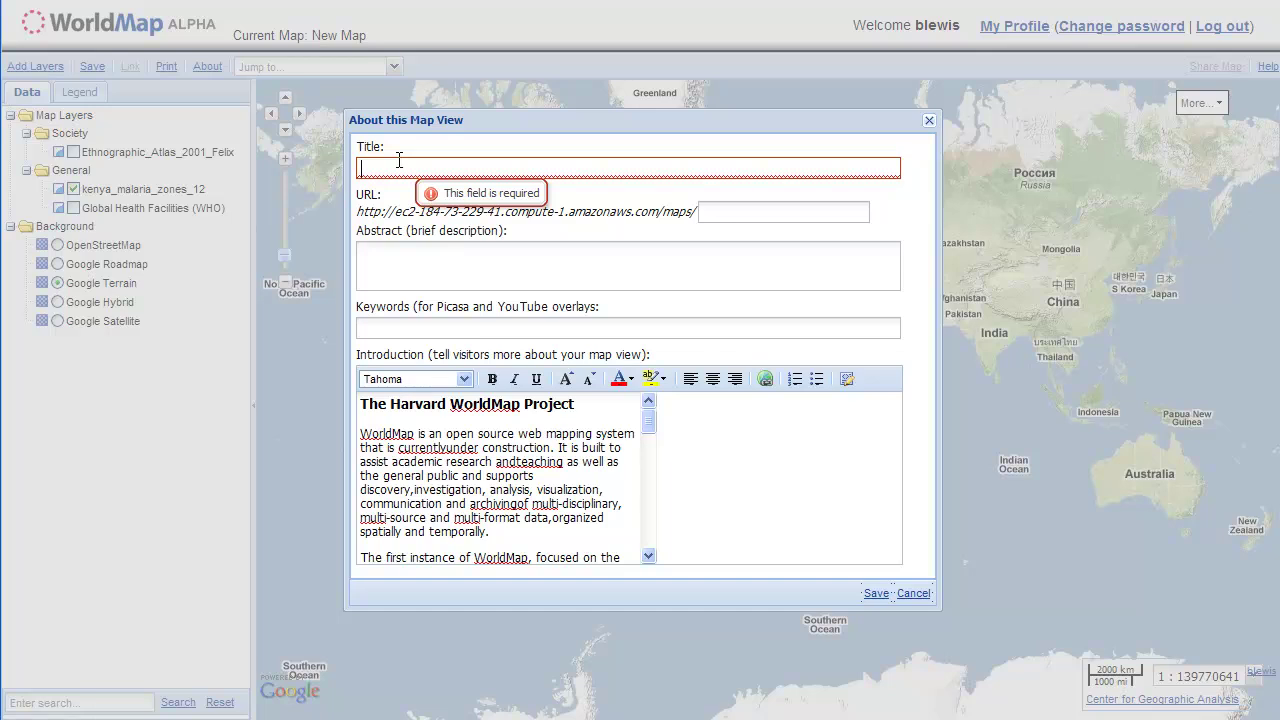
pyautogui.write('Africa')
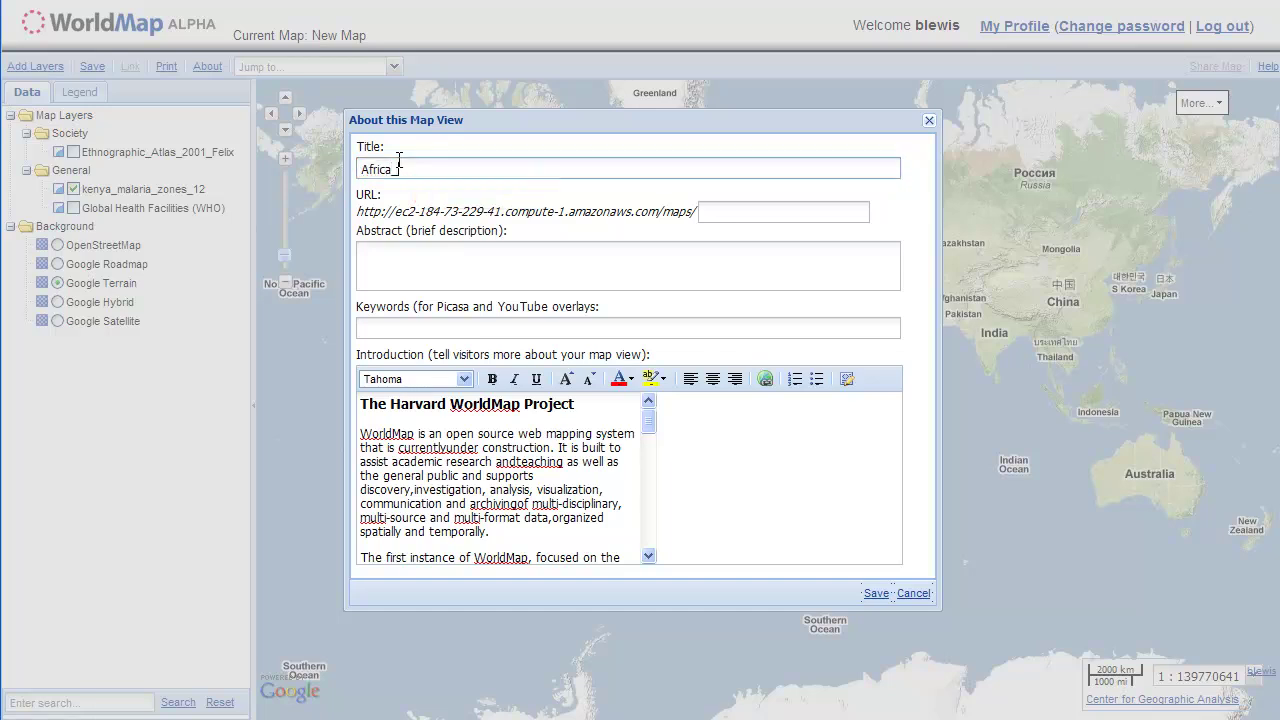
pyautogui.write('_15')
pyautogui.click(750, 215)
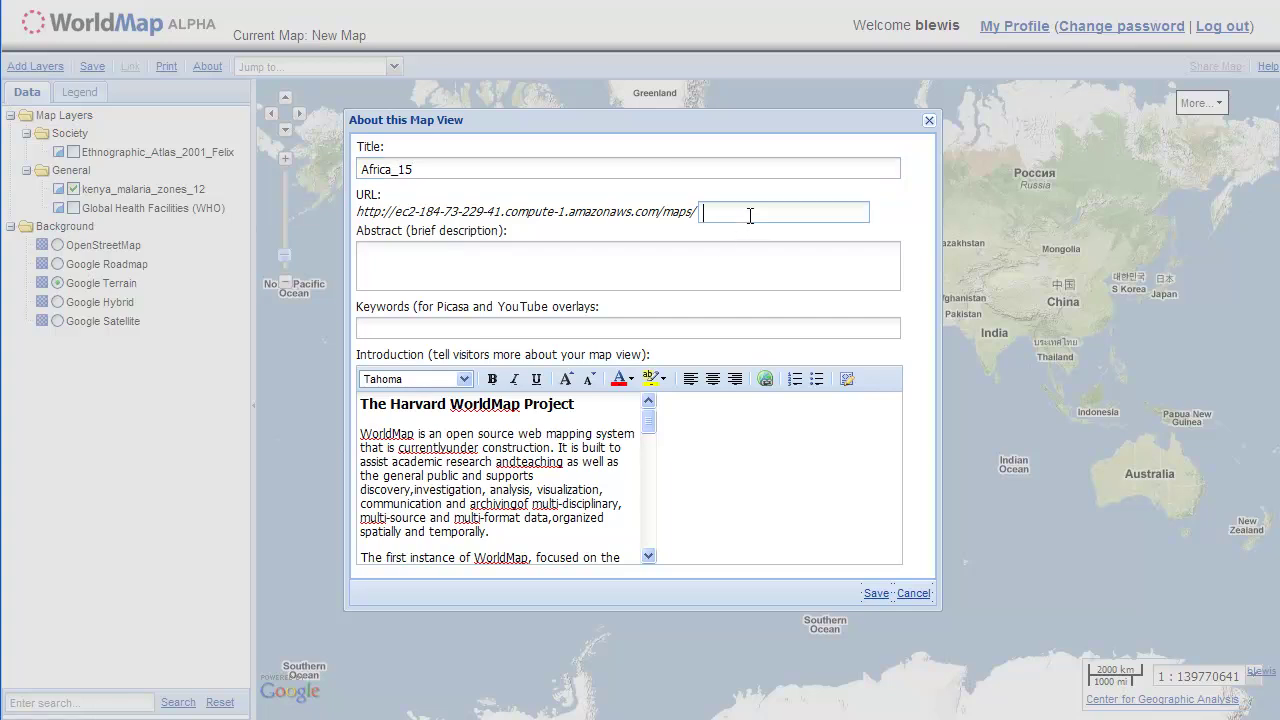
pyautogui.write('africa_15')
# - Fill the abstract with 'asdf' and save the map
pyautogui.click(668, 252)
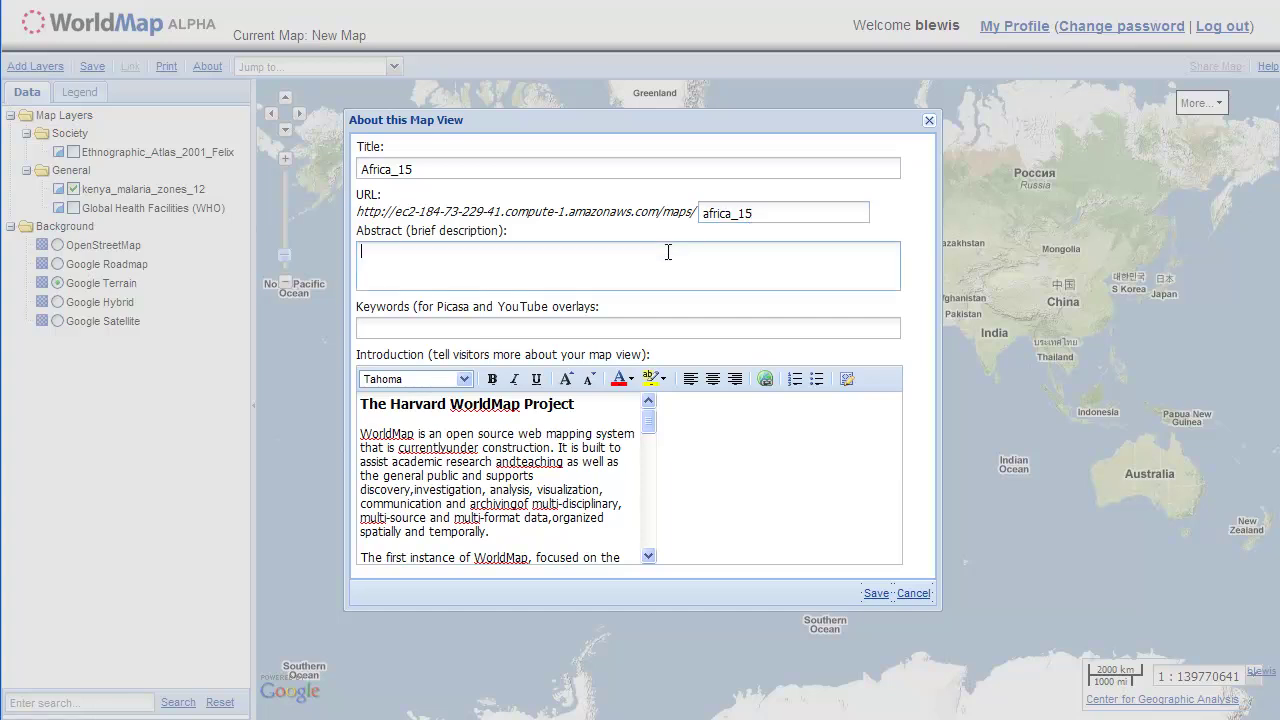
pyautogui.write('asdf')
pyautogui.click(607, 328)
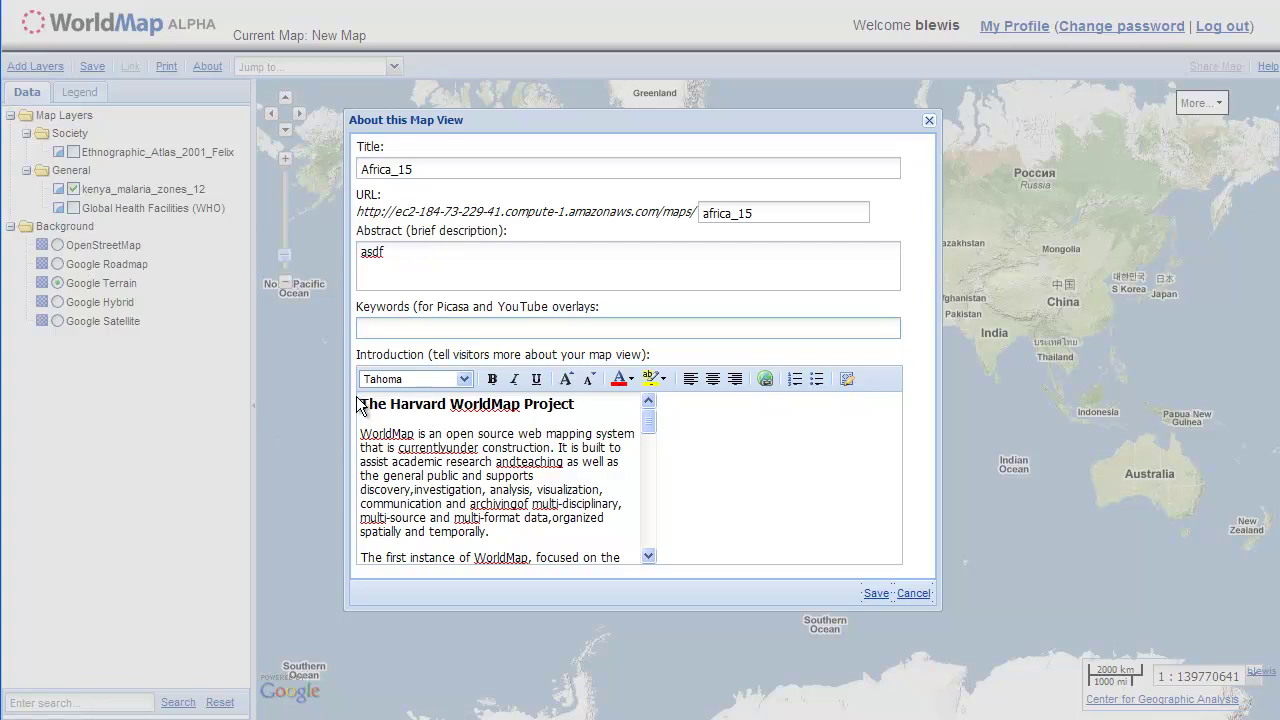
pyautogui.moveTo(359, 398); pyautogui.dragTo(529, 483)
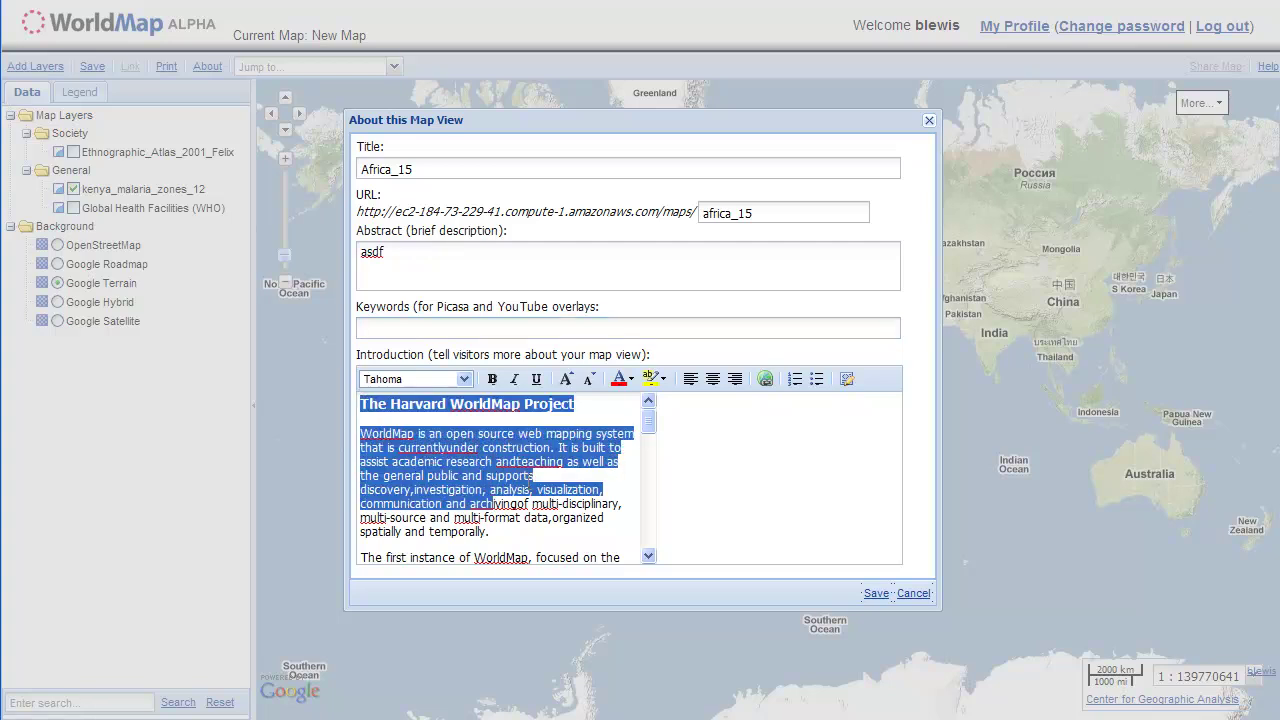
pyautogui.click(531, 478)
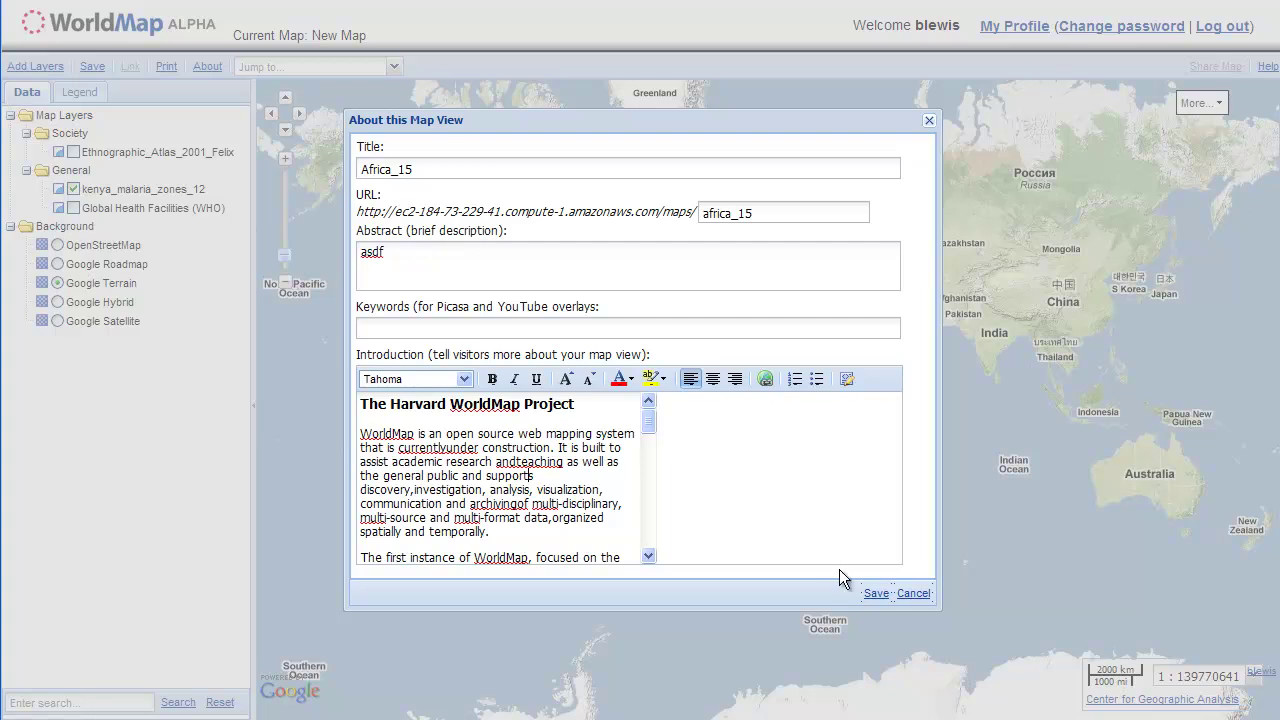
pyautogui.click(876, 596)
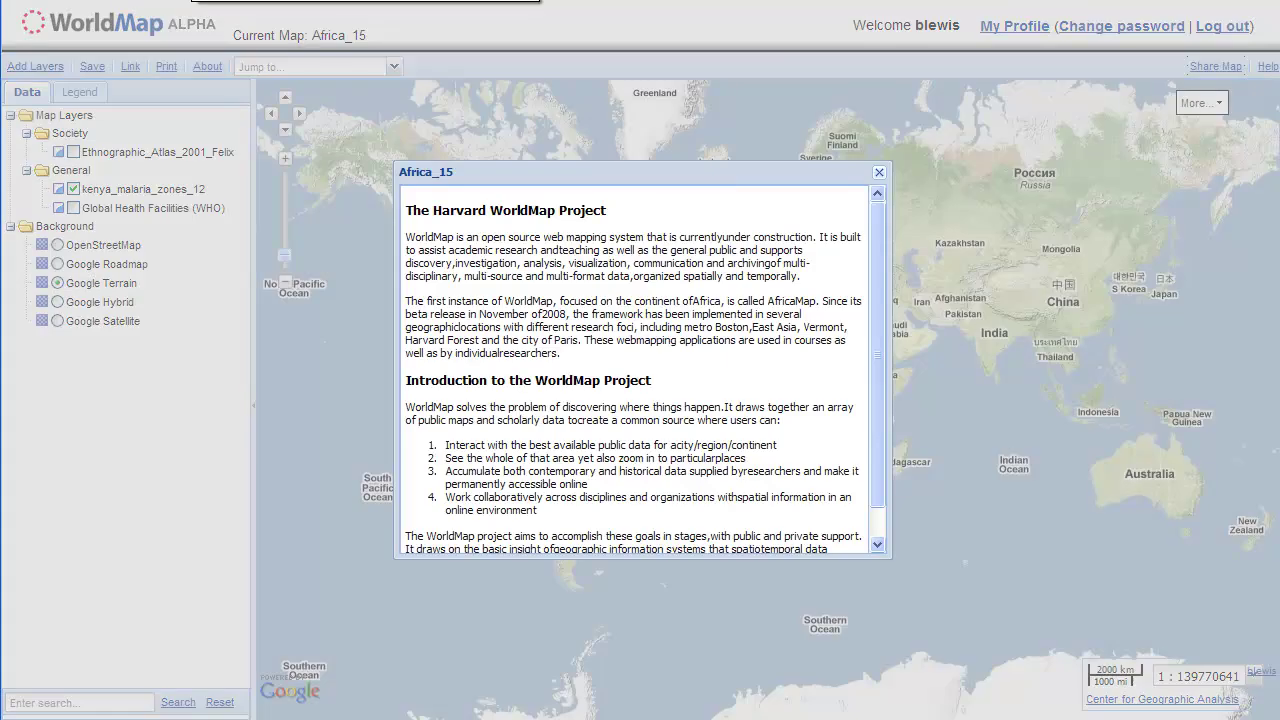
# - Close the Africa_15 info window and turn on Global Health Facilities (WHO) and Ethnographic_Atlas_2001_Felix
pyautogui.click(879, 173)
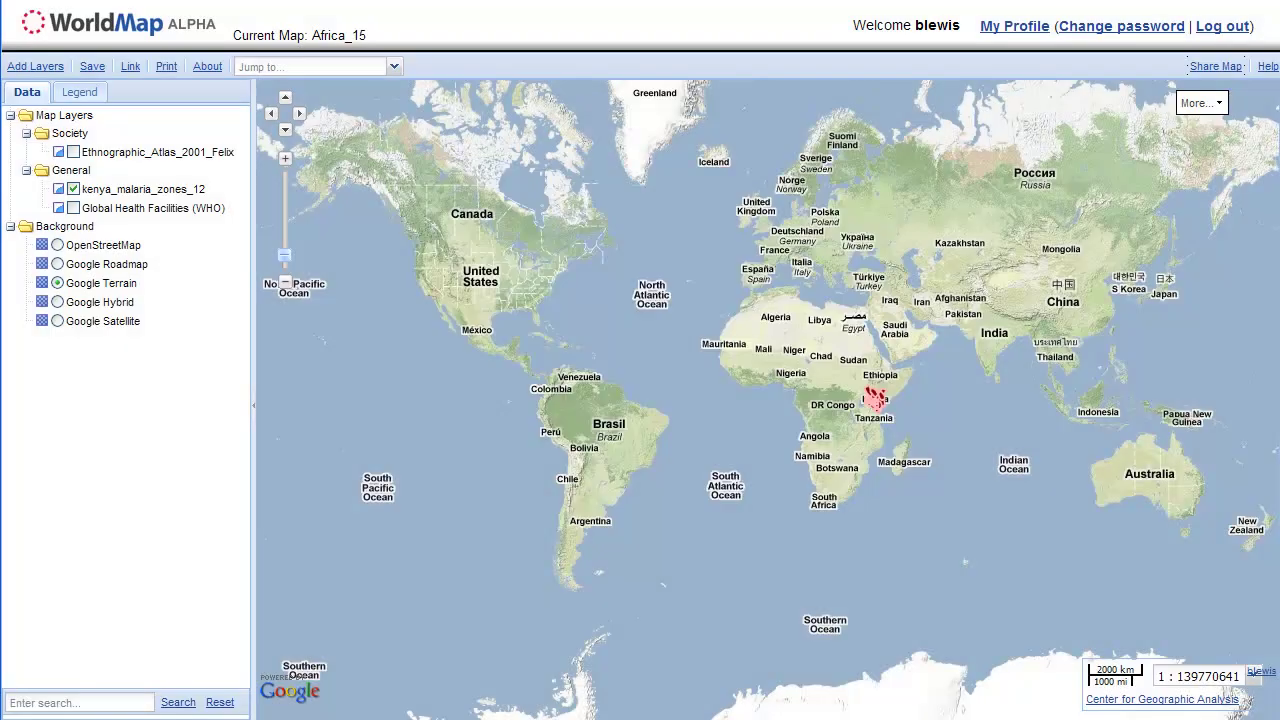
pyautogui.click(73, 208)
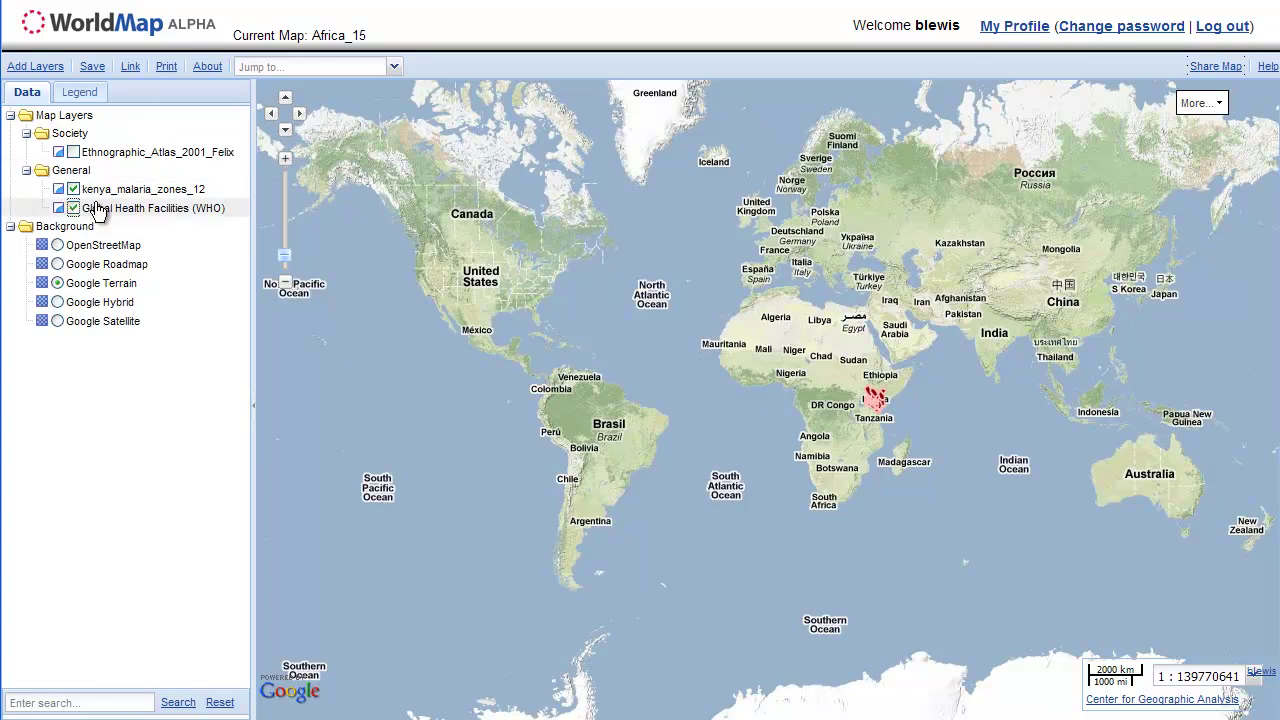
pyautogui.click(73, 152)
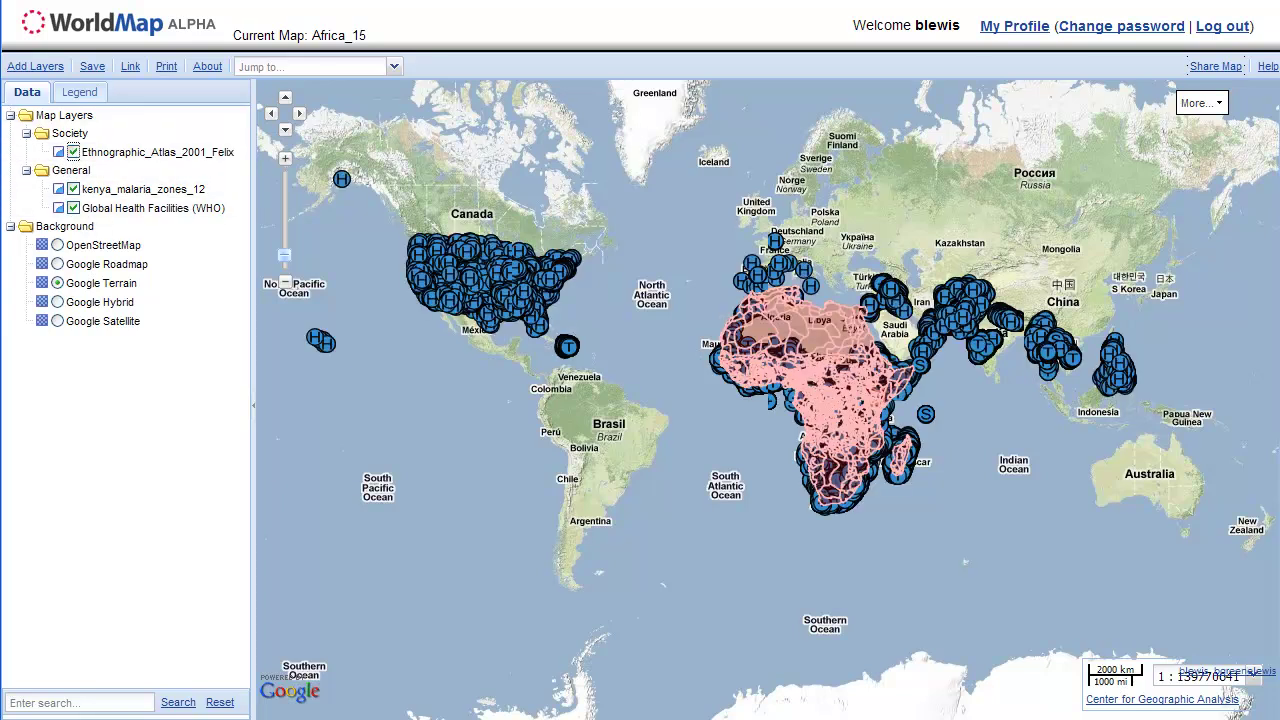